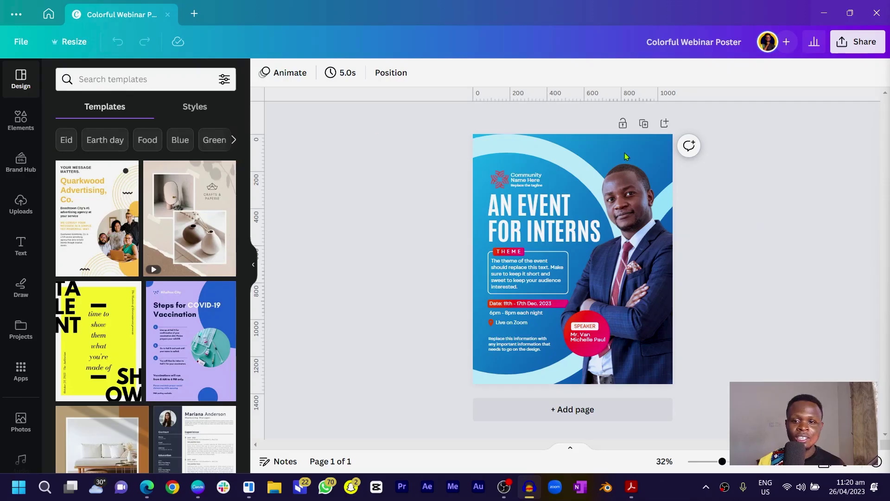
Step: Add a blank second page and show the colour options for its background
click(665, 123)
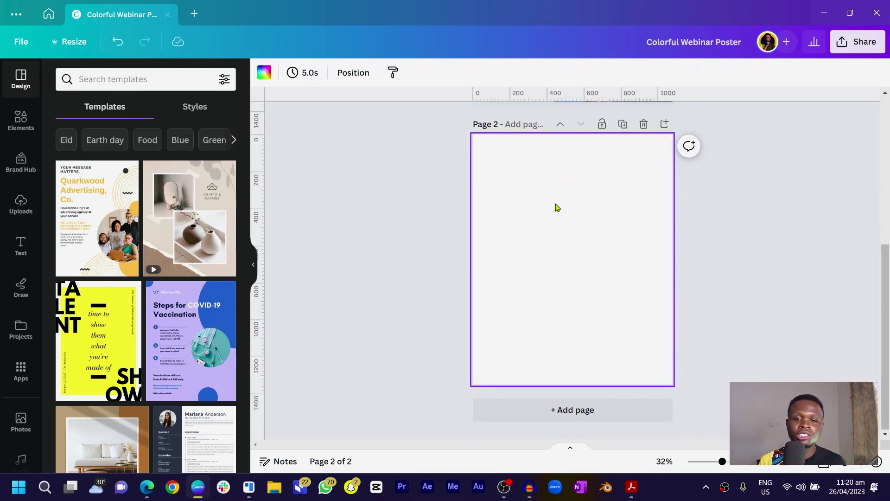
click(272, 78)
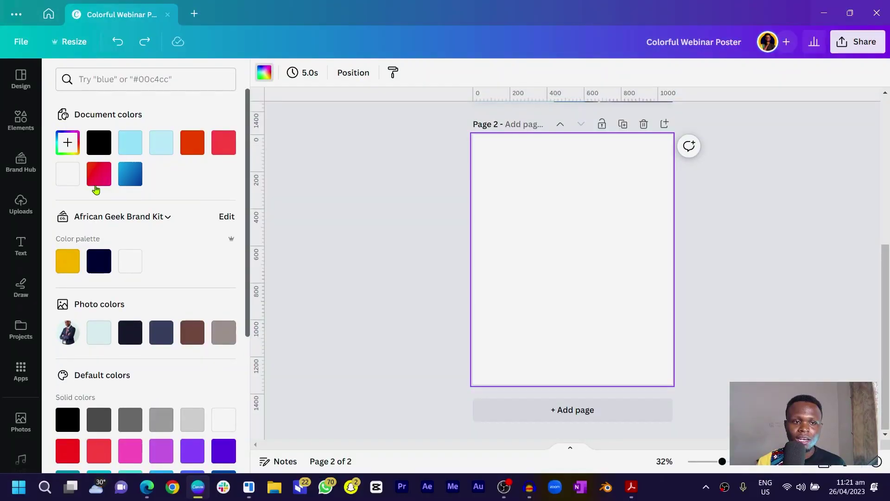
Step: Fill the second page with a new deep blue custom colour
click(68, 142)
click(162, 269)
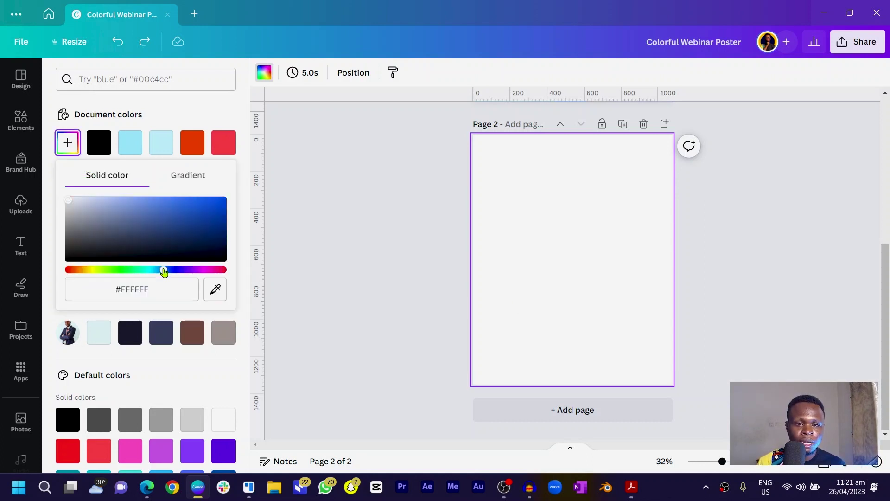
drag(192, 241, 206, 205)
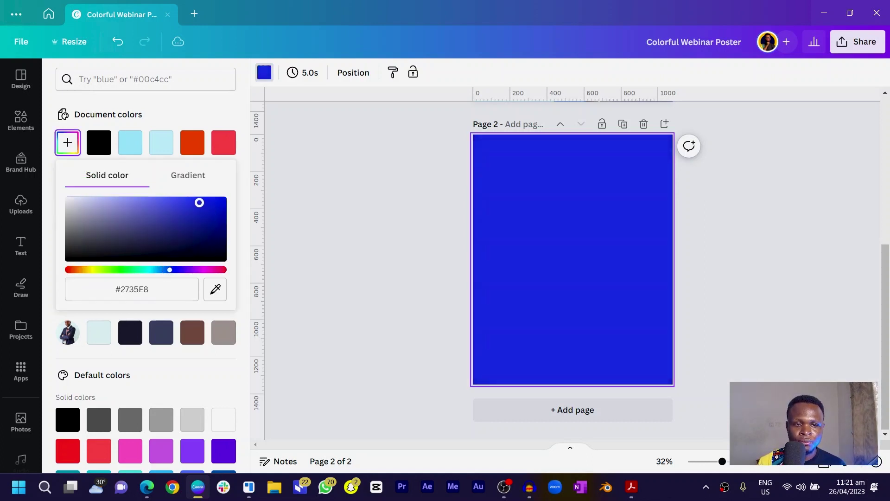
click(185, 104)
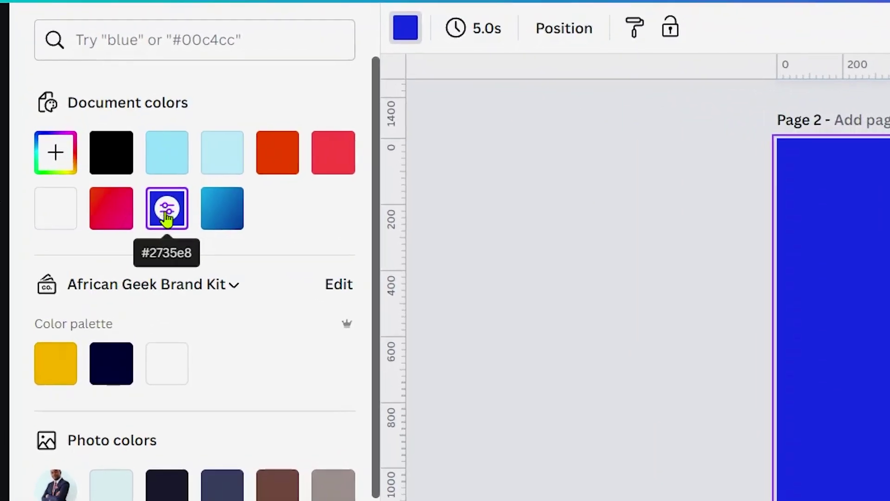
Step: Turn the blue fill into a gradient whose second stop is light cyan #62D5FF
click(172, 215)
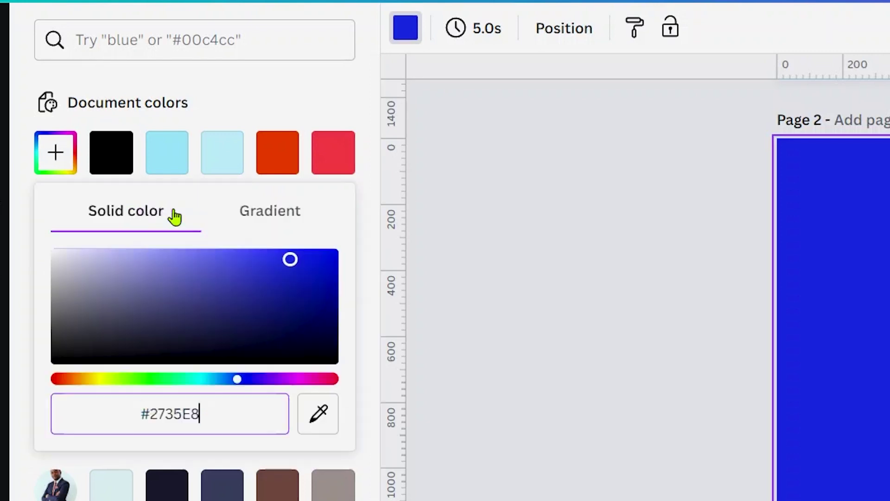
click(251, 217)
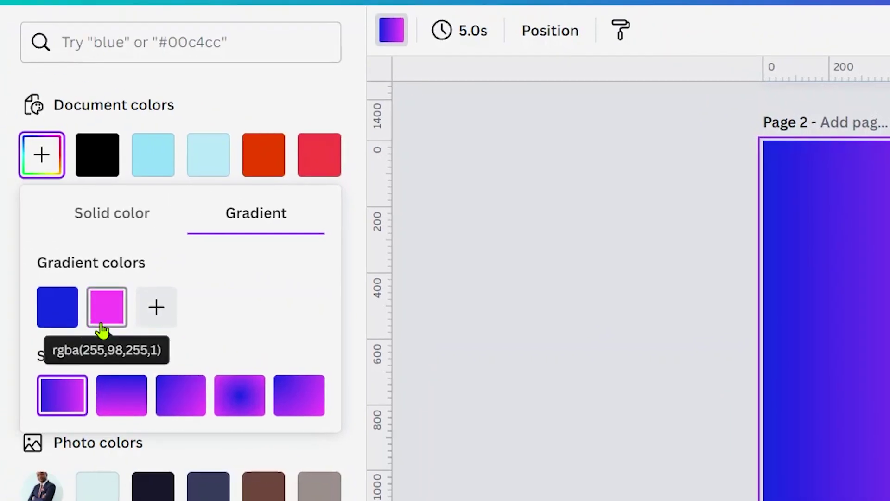
click(103, 325)
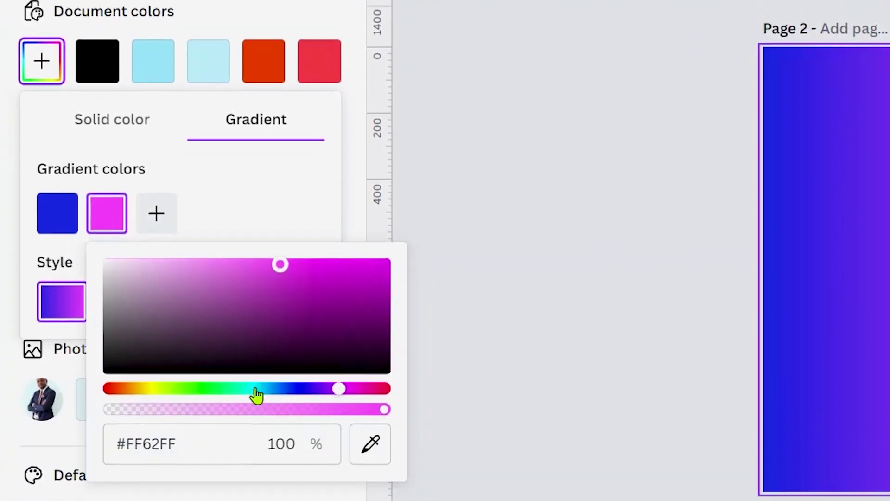
drag(268, 394, 259, 394)
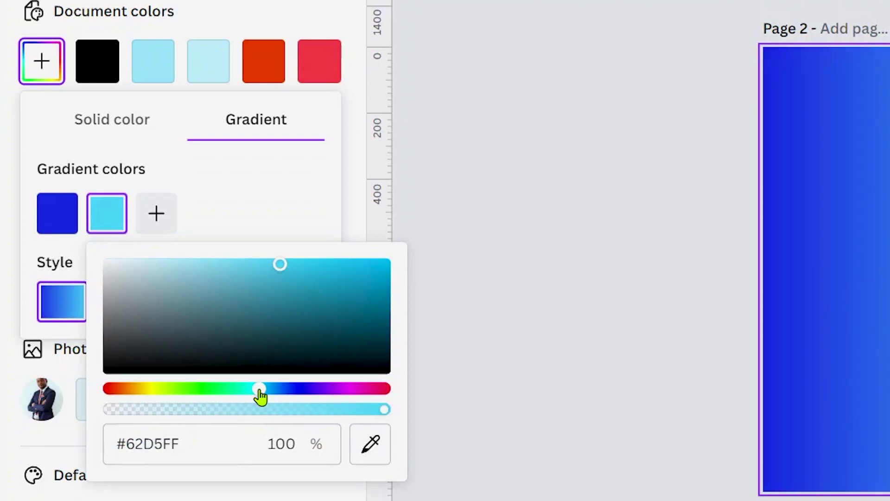
click(245, 209)
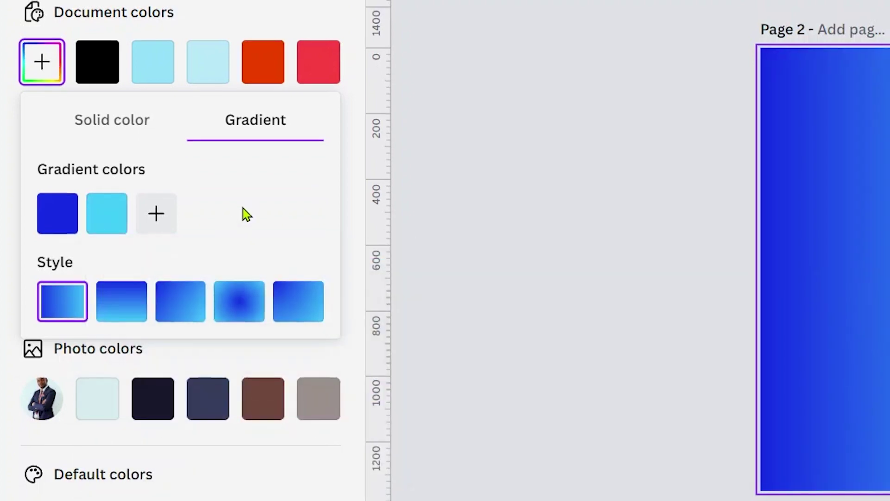
Step: Set the gradient to the 125° diagonal linear style and keep it
click(180, 302)
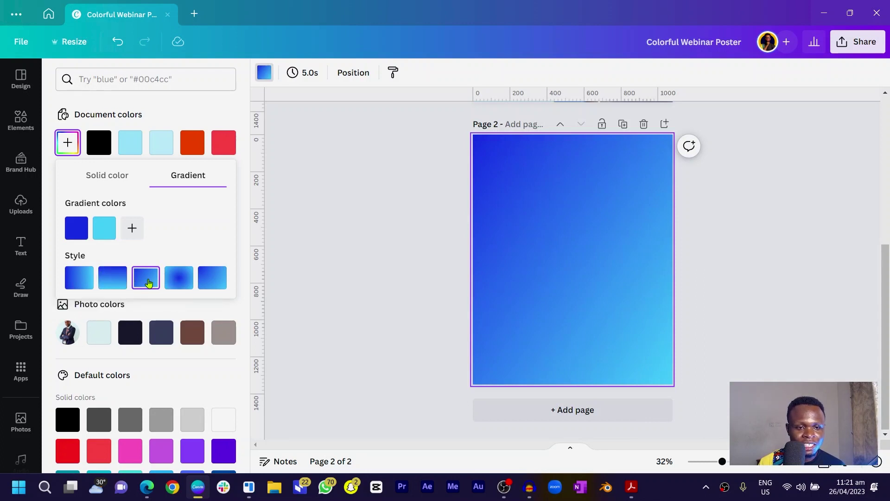
click(219, 283)
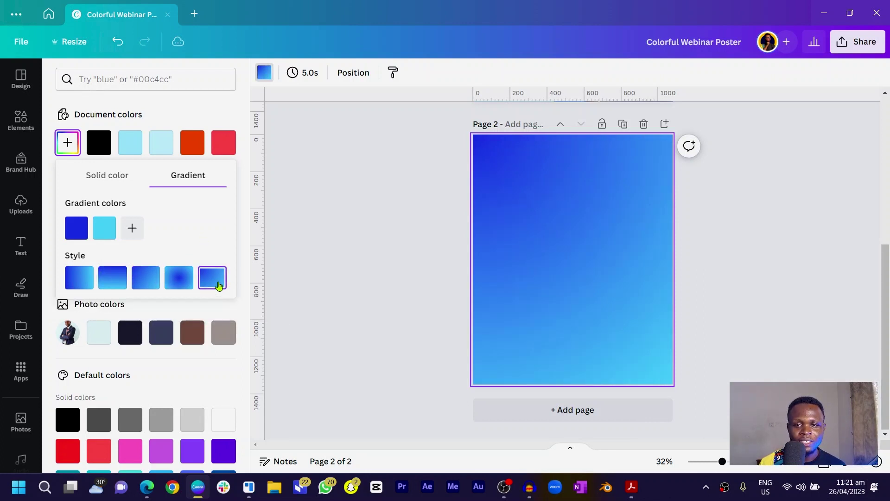
click(141, 280)
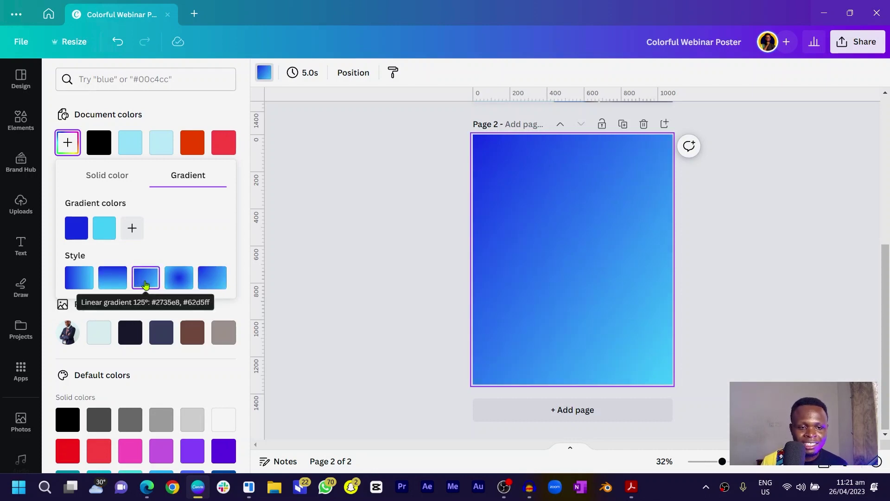
click(215, 111)
key(Escape)
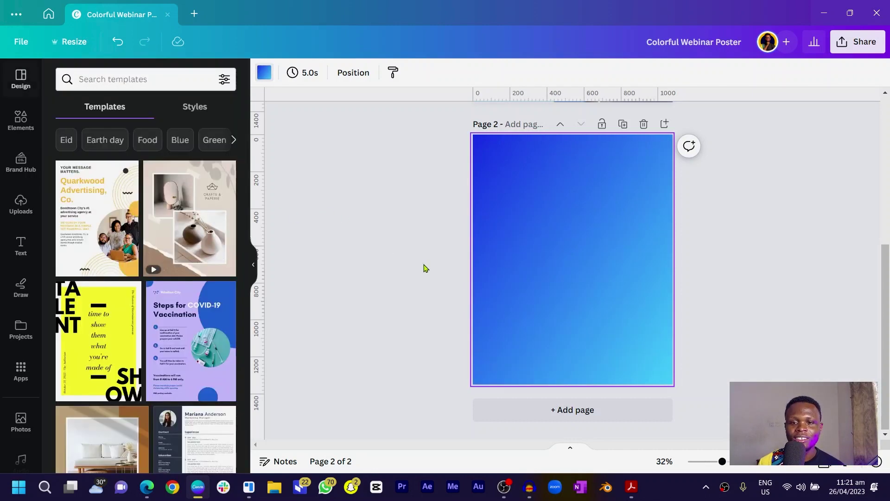
Step: Add a circle, enlarge it and position it over the page's left half
click(419, 267)
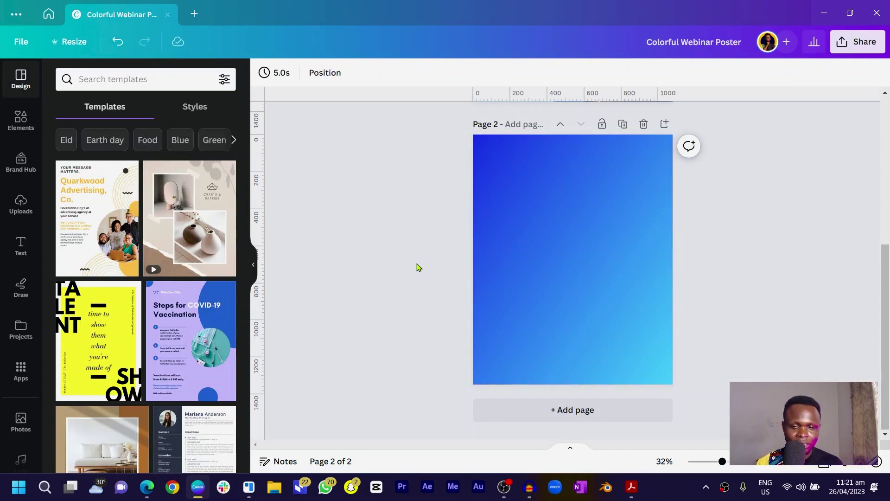
key(c)
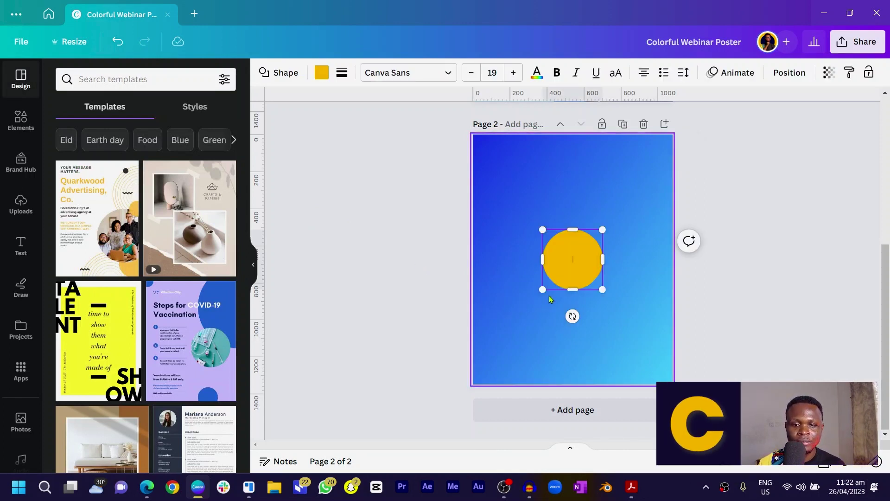
drag(542, 292, 512, 241)
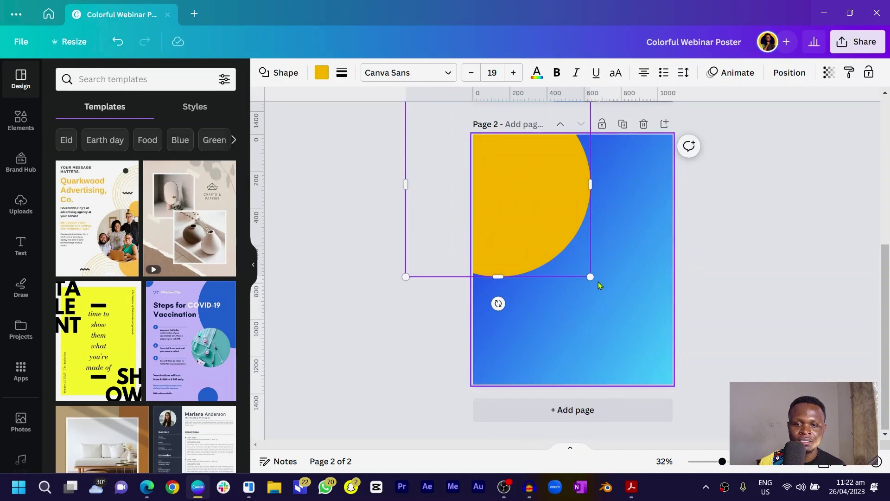
drag(598, 285, 691, 385)
drag(534, 259, 480, 268)
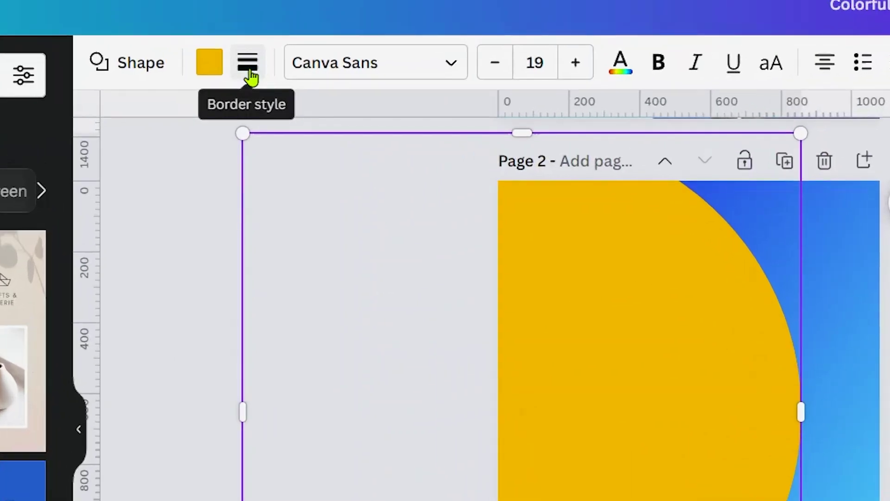
Step: Give the circle a solid black border at weight 100
click(345, 73)
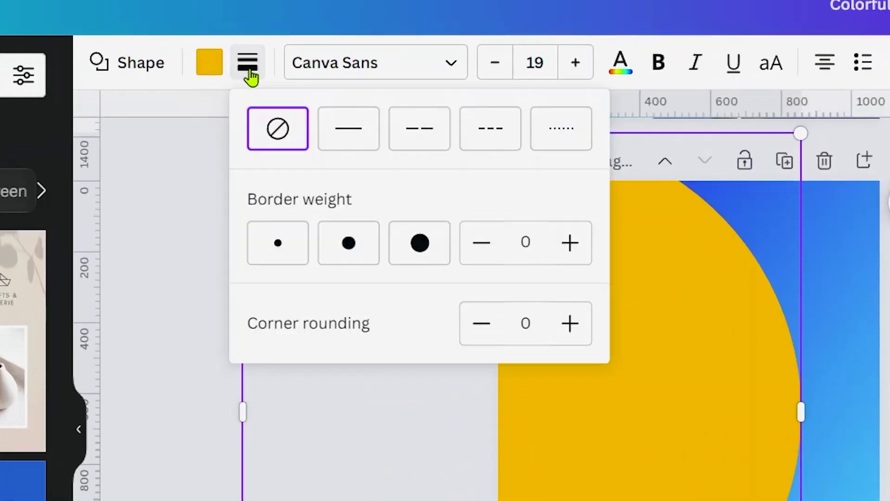
click(357, 142)
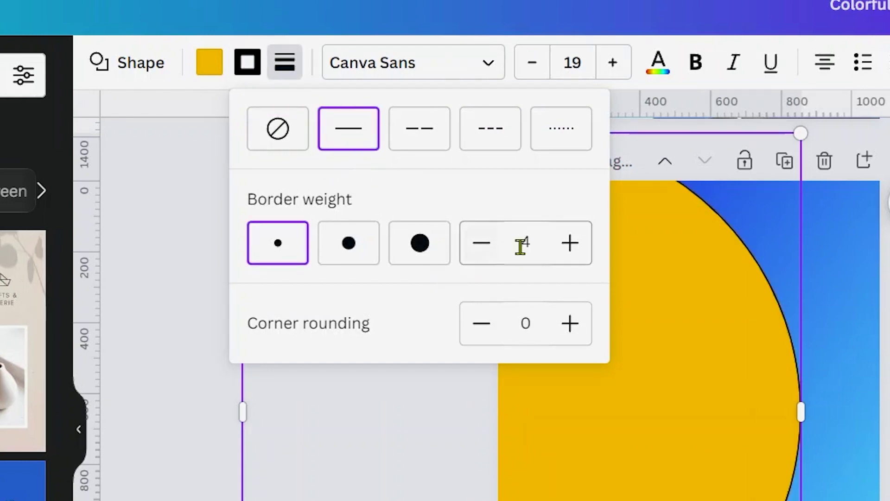
text(310)
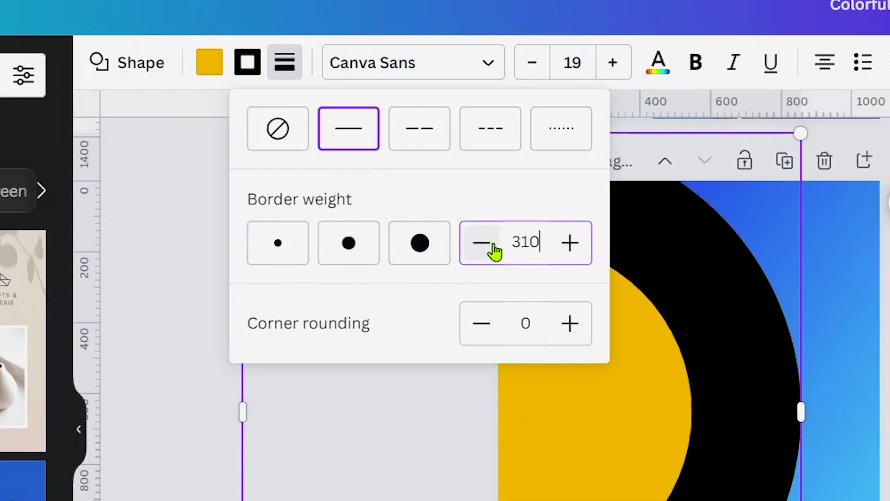
key(Return)
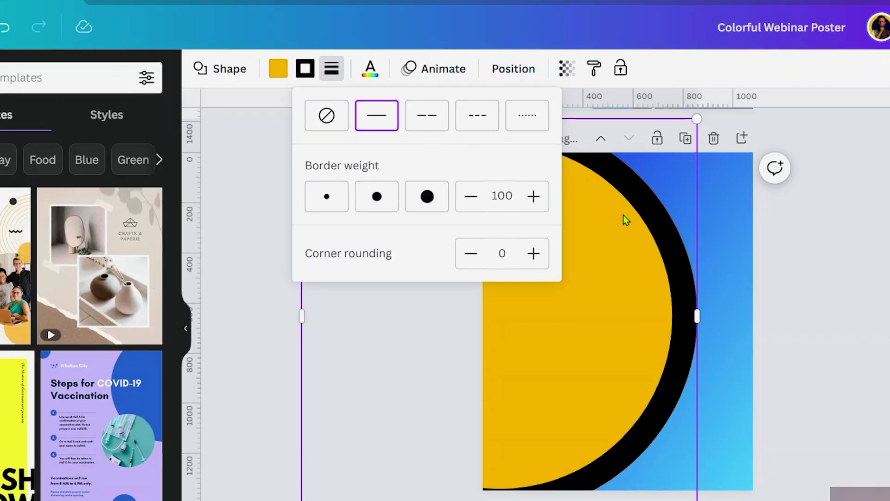
click(698, 270)
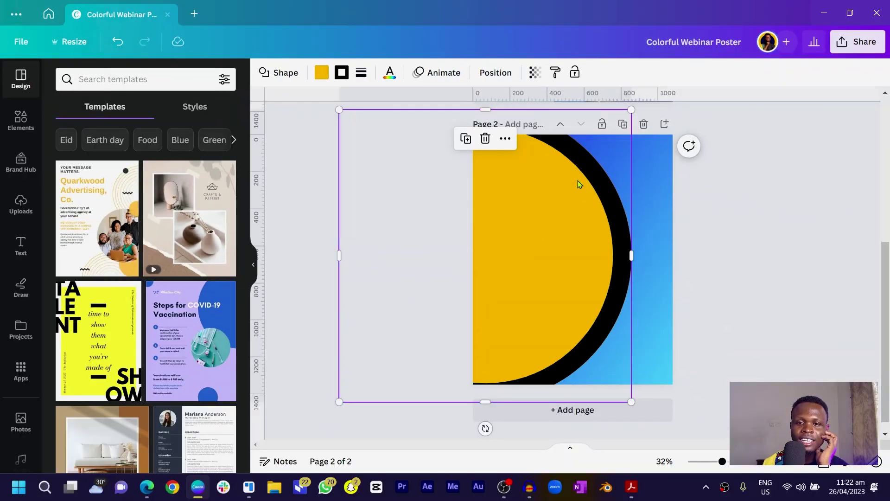
Step: Make the circle's fill transparent and its border light blue #a8eaff
click(322, 74)
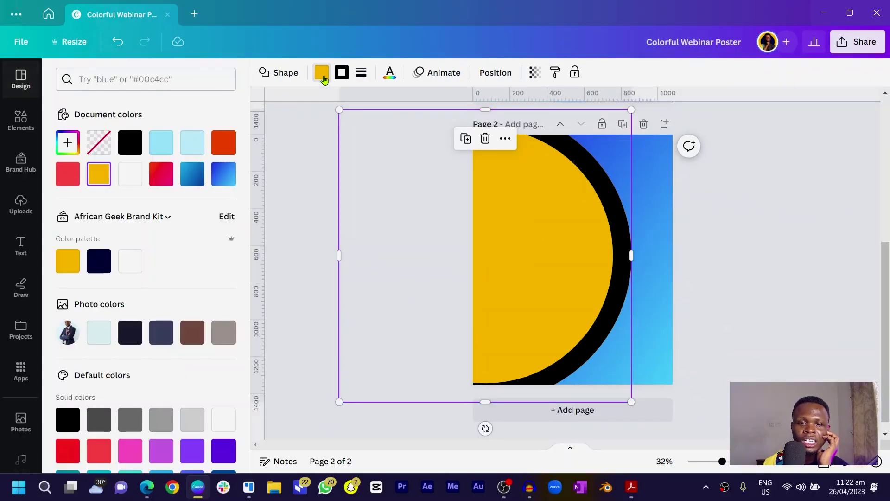
click(103, 146)
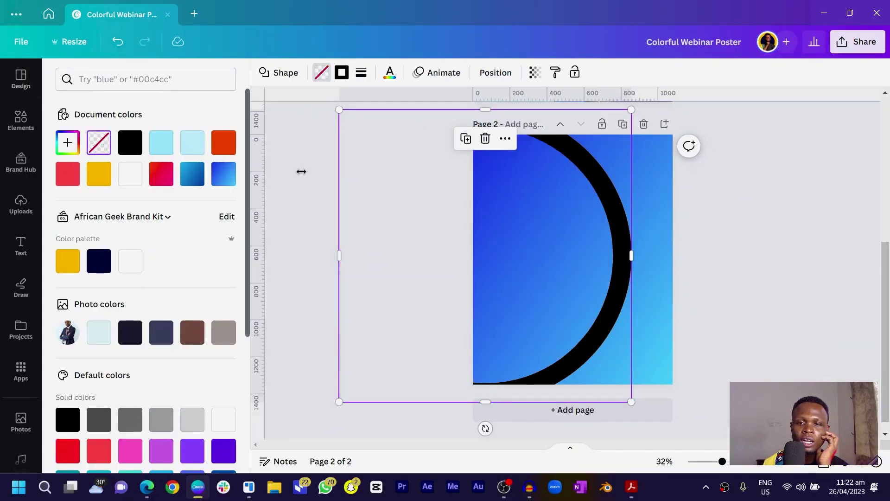
click(343, 76)
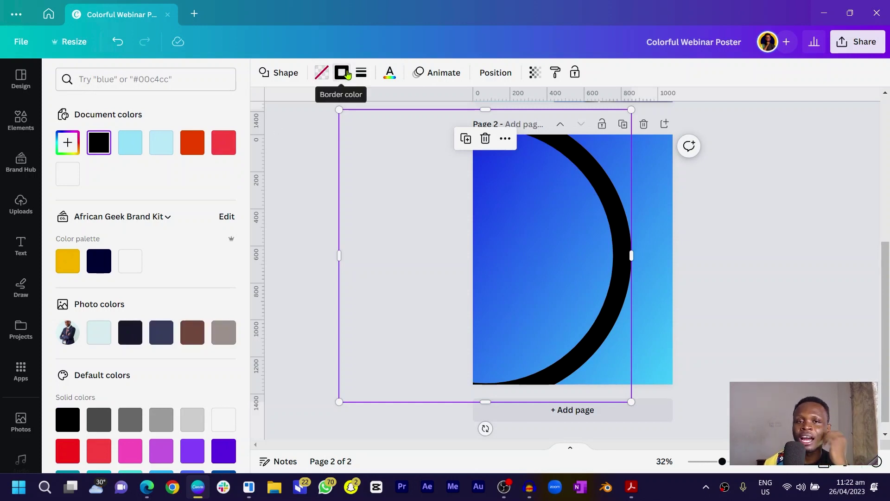
click(129, 153)
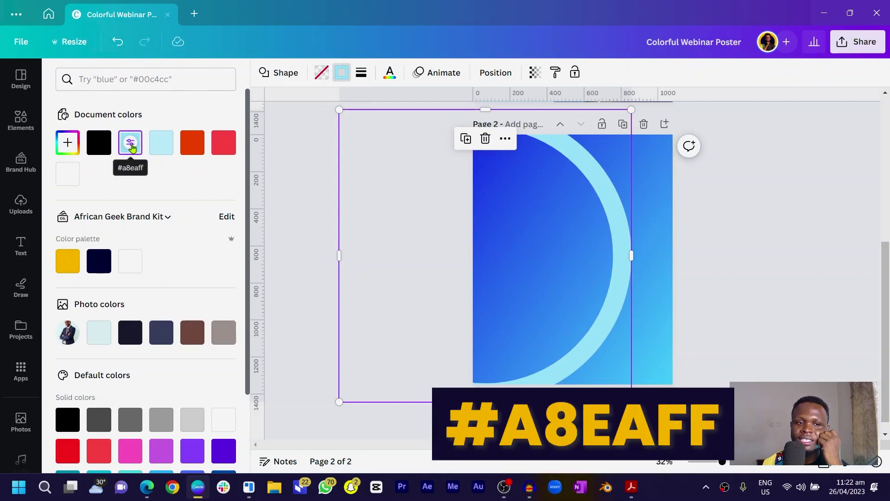
Step: Reposition the arc on the left and duplicate it for the right edge
drag(523, 257, 507, 260)
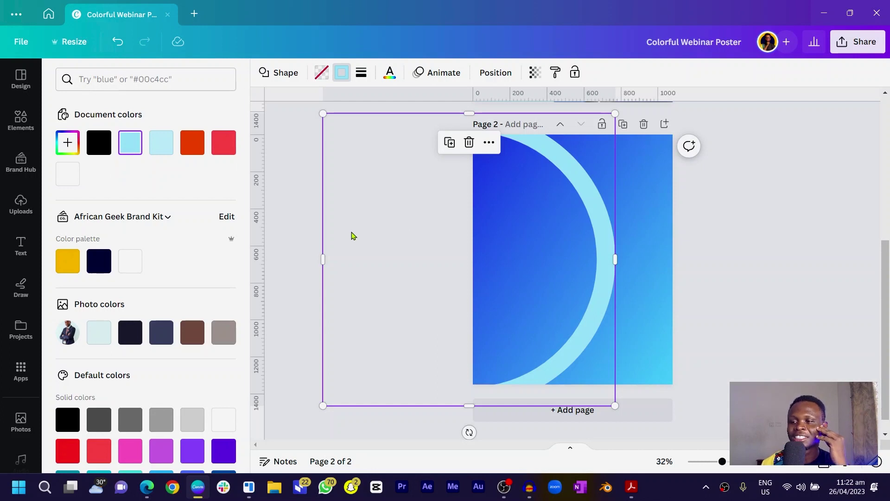
drag(500, 254, 575, 237)
key(ctrl+d)
key(Escape)
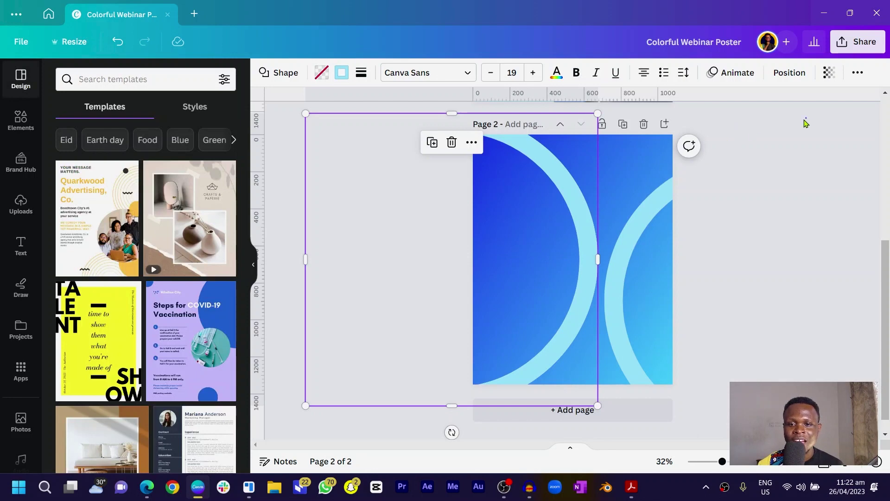
Step: Select both arcs and move them together slightly up and right
click(611, 252)
click(640, 258)
shift+click(555, 255)
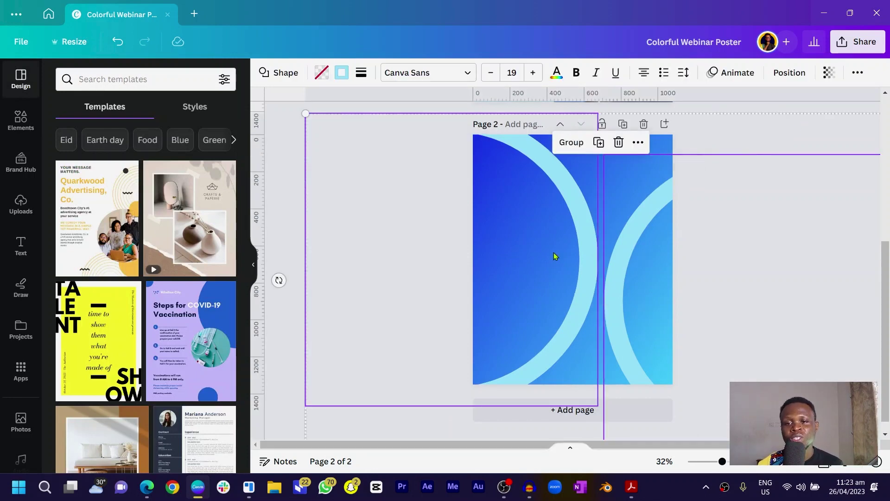
drag(556, 256, 562, 251)
key(Escape)
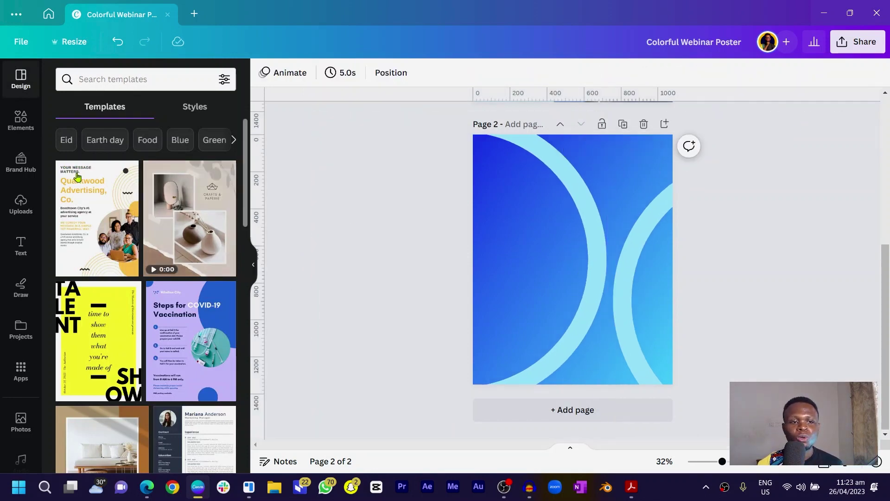
Step: Add the navy-suit photo from Elements' Recently used onto page 2
click(20, 207)
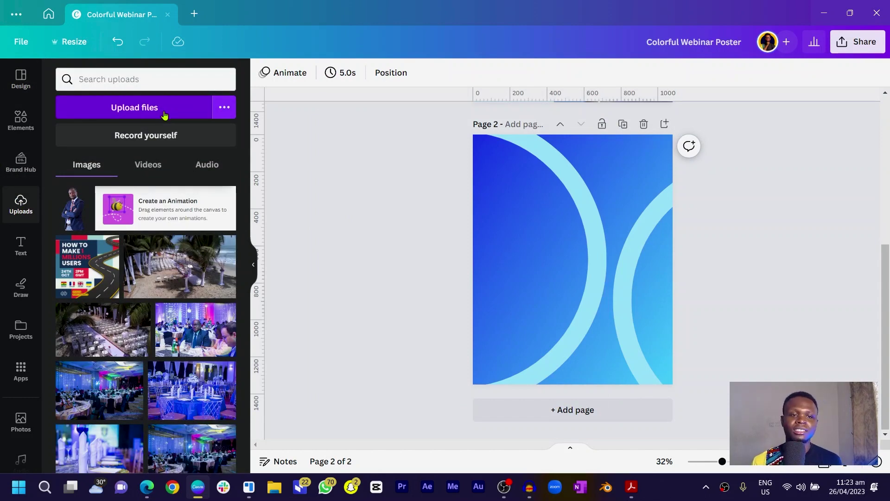
click(27, 126)
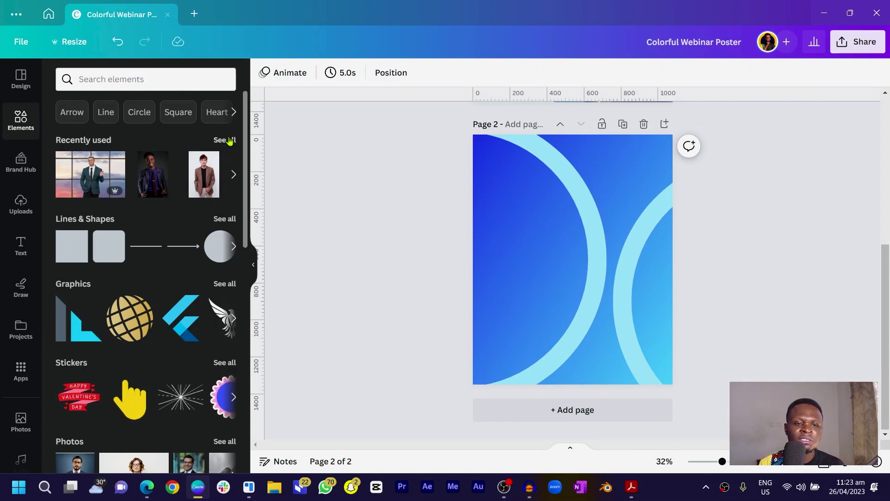
click(229, 141)
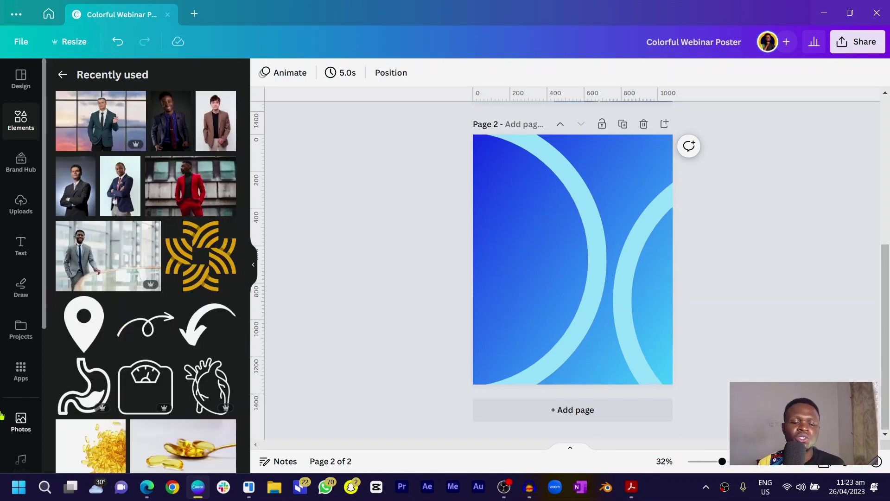
click(131, 195)
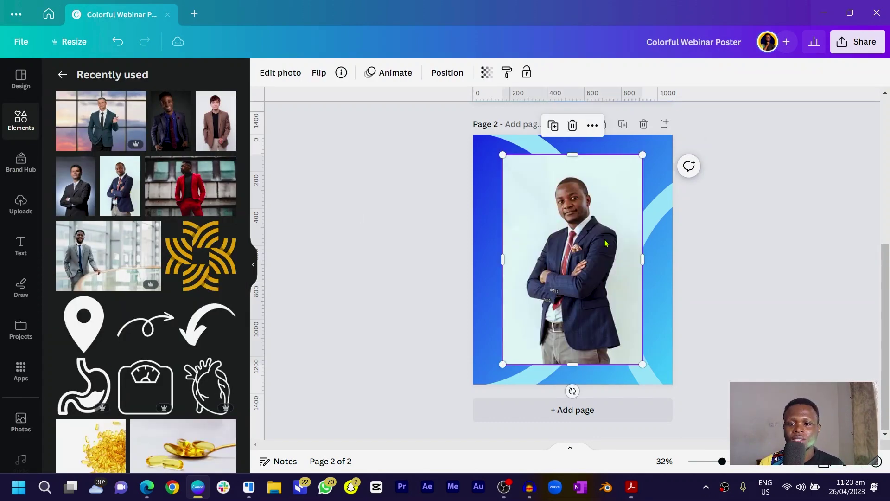
Step: Move the navy-suit photo right and down to rest on the page's bottom edge
drag(558, 253, 616, 271)
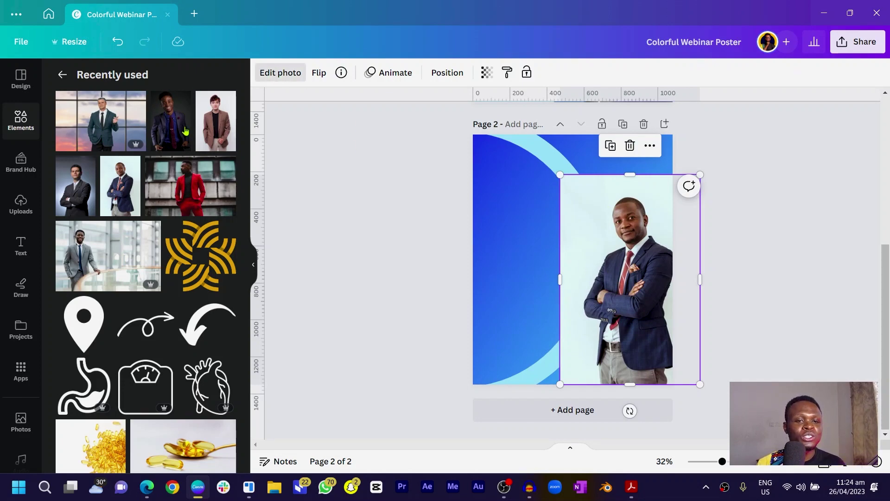
Step: Remove the photo's background and enlarge the cut-out man on the right side
click(75, 173)
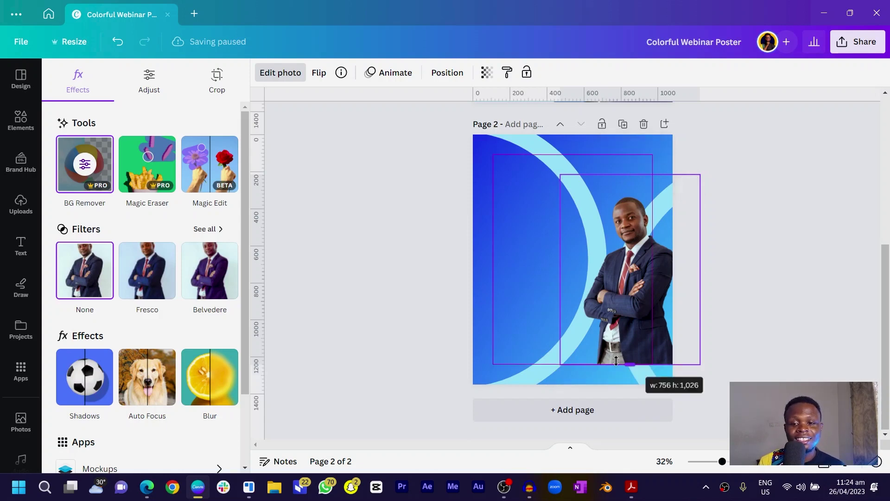
drag(560, 384, 546, 384)
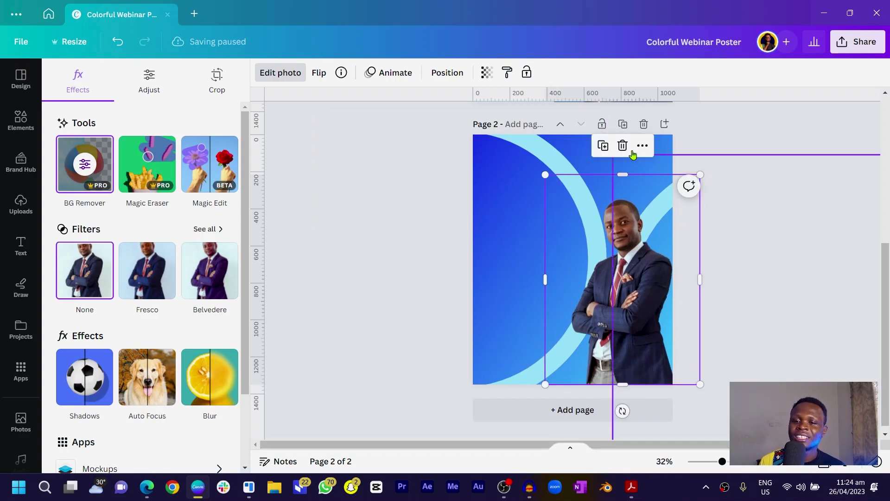
drag(618, 174, 622, 196)
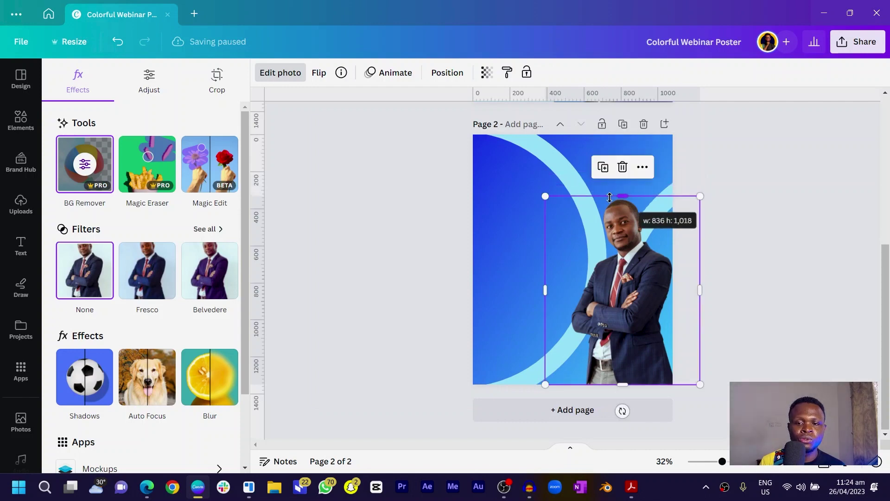
drag(542, 198, 511, 154)
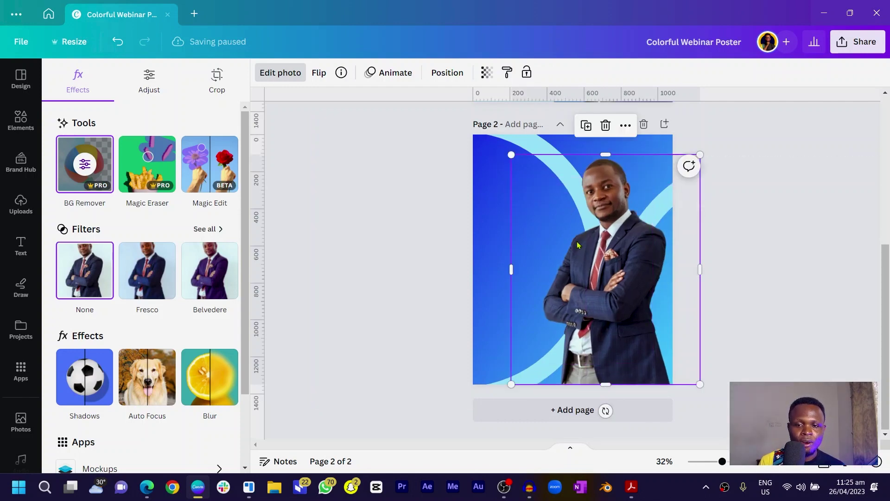
drag(599, 250, 620, 246)
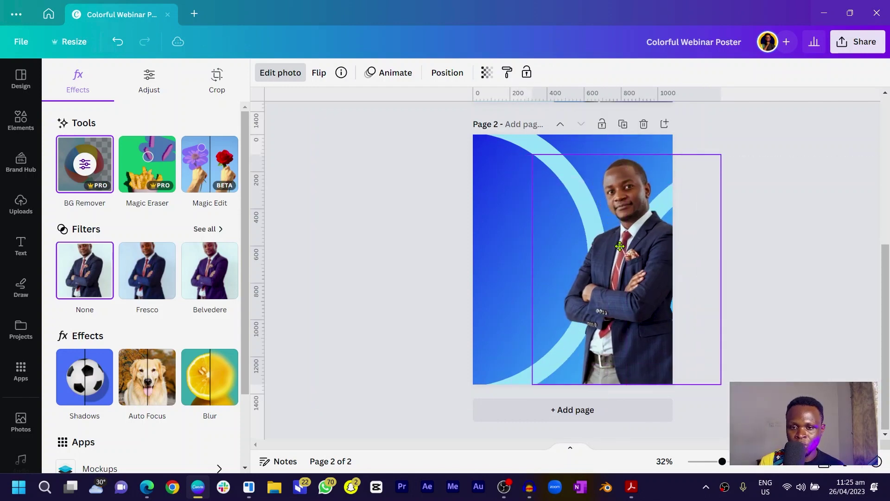
Step: Shift the light-blue arcs slightly to the right
drag(502, 141, 531, 143)
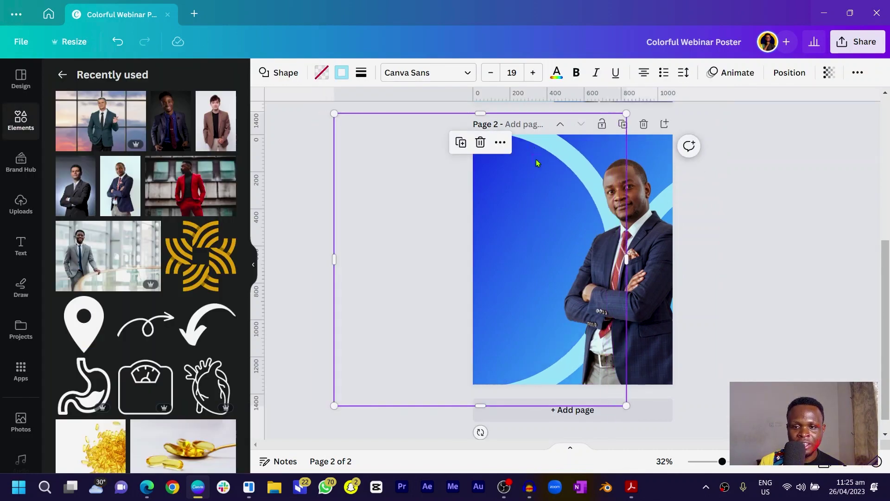
click(843, 239)
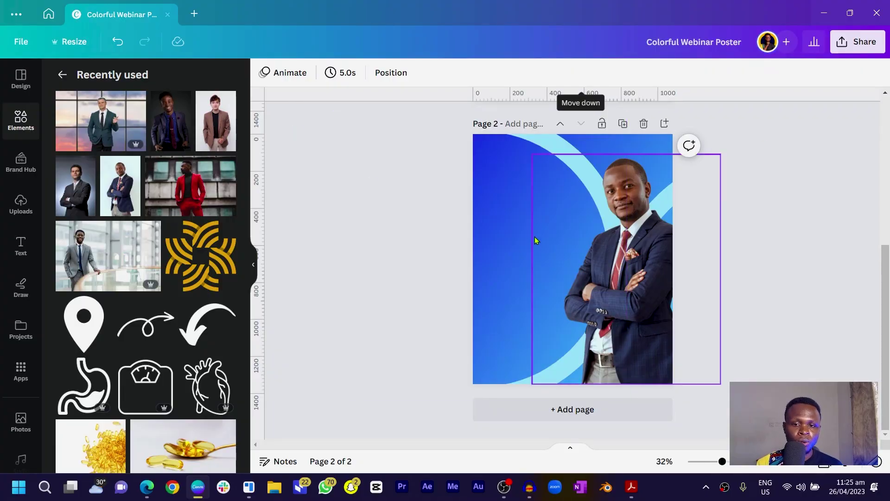
click(524, 239)
Step: Add 'HOW TO GET AHEAD IN LIFE' in Antonio Bold, wrapped onto two lines
click(319, 226)
key(t)
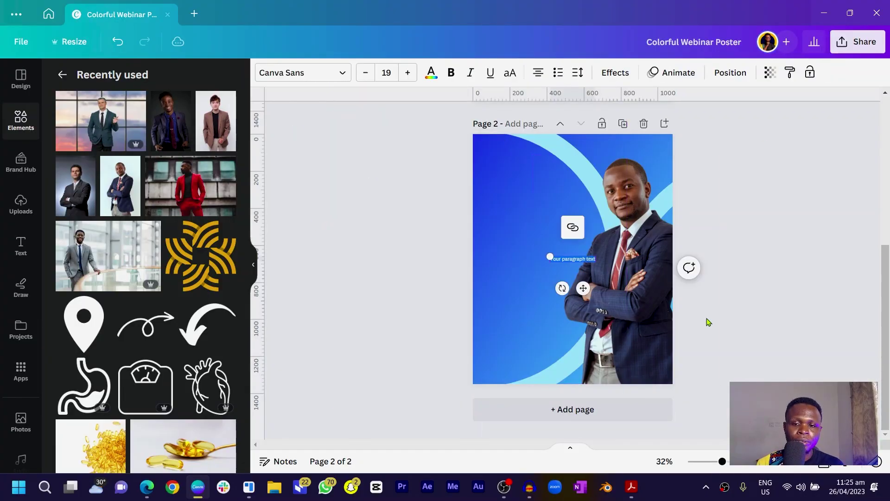
drag(588, 289, 609, 214)
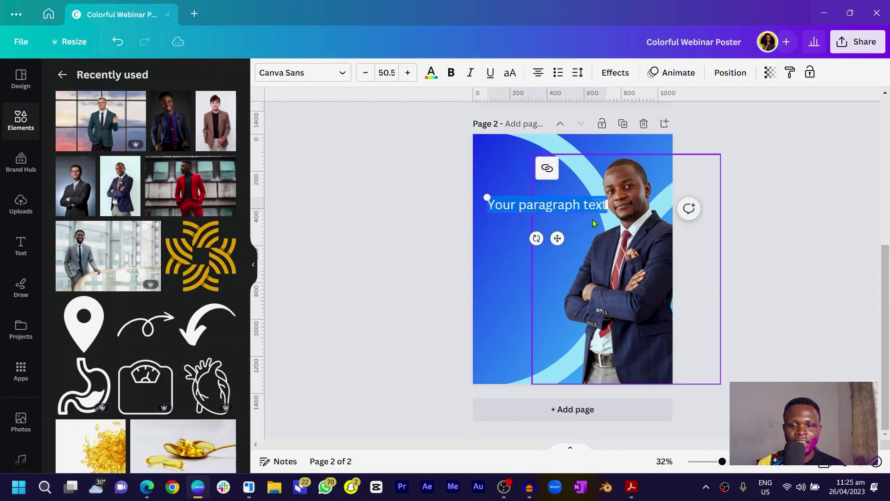
click(304, 79)
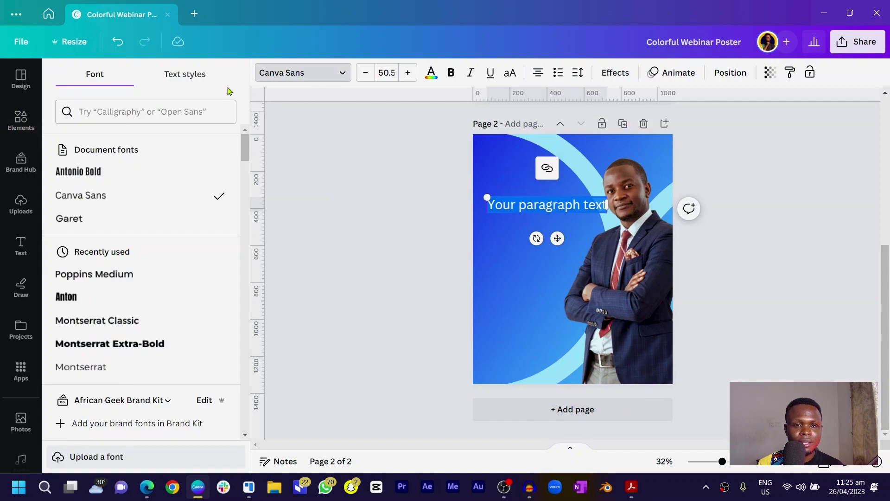
click(105, 172)
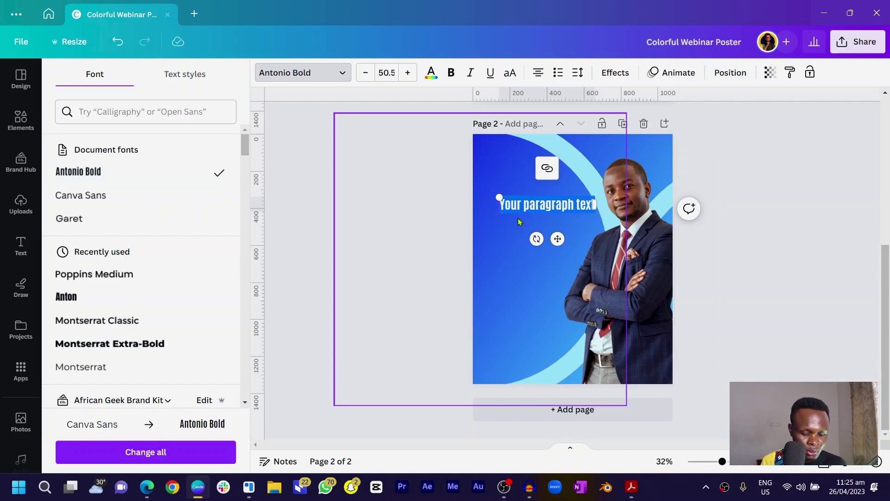
text(HOW TO GET AHEAD IN LIFE)
drag(668, 204, 557, 214)
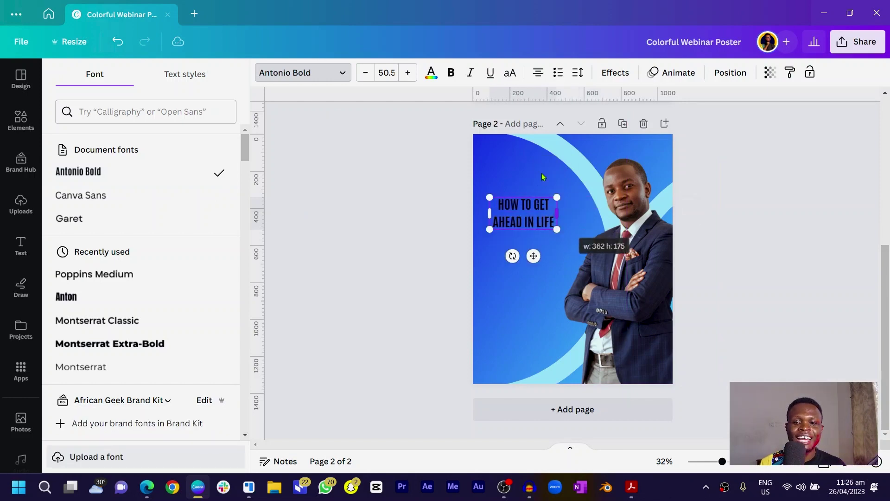
Step: Left-align the heading, wrap it to three lines and set line spacing to 1.08
click(538, 73)
drag(559, 219, 541, 220)
double_click(520, 220)
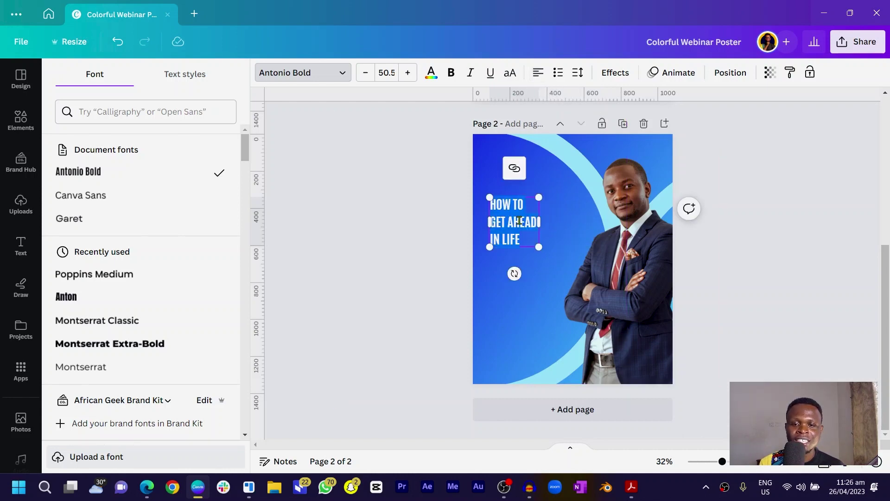
click(576, 74)
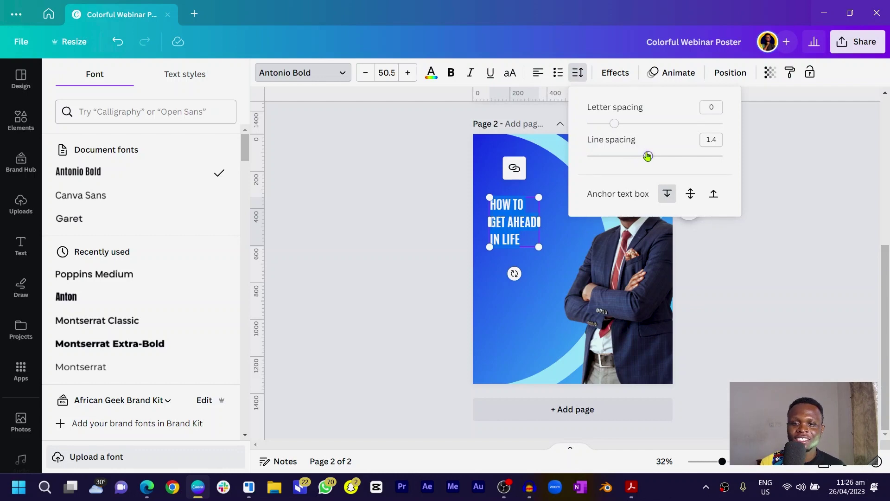
drag(648, 156, 627, 157)
click(384, 252)
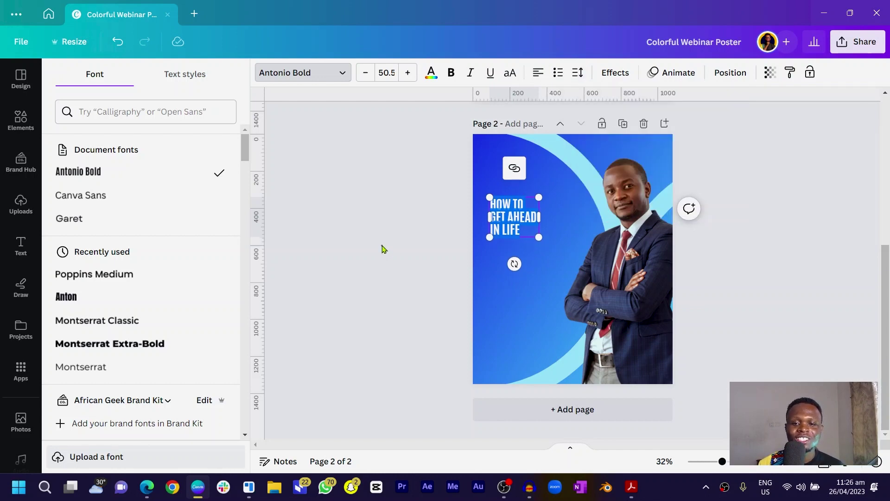
Step: Enlarge the heading and move it slightly up and left
click(415, 236)
click(521, 237)
drag(538, 237, 580, 291)
click(417, 293)
drag(496, 259, 513, 228)
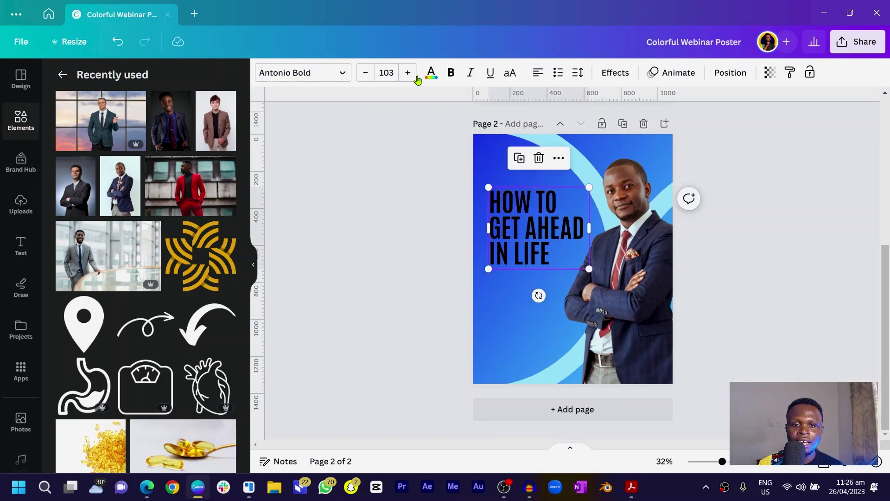
Step: Change the heading's text colour to white
click(437, 71)
click(127, 260)
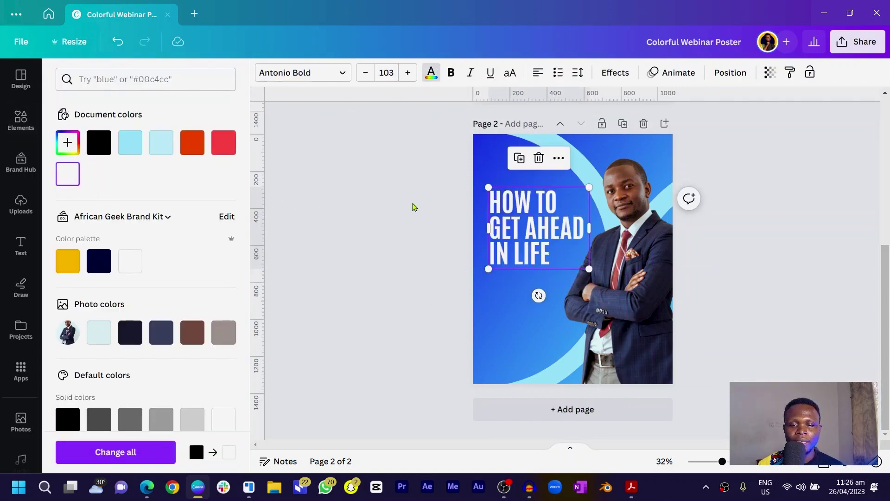
key(Escape)
click(376, 202)
Step: Nudge the heading up-left and enlarge it to size 113
key(ctrl+plus)
key(ctrl+plus)
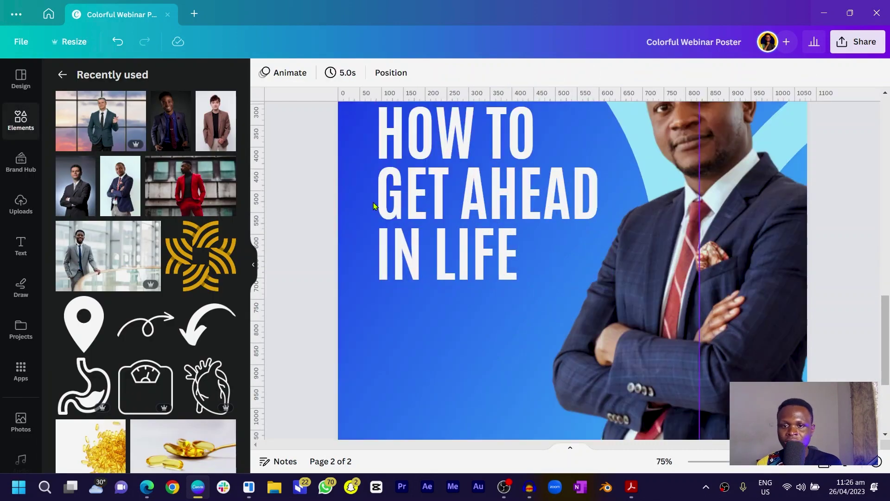
drag(455, 280, 443, 269)
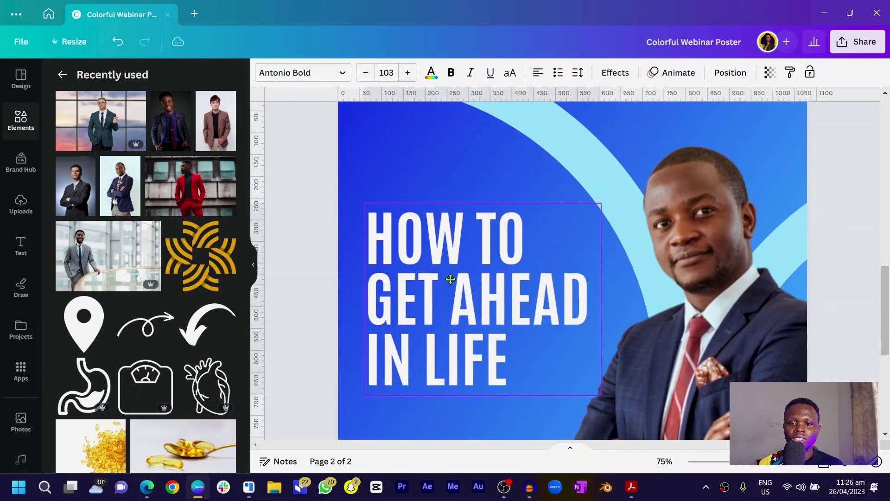
drag(601, 393, 621, 405)
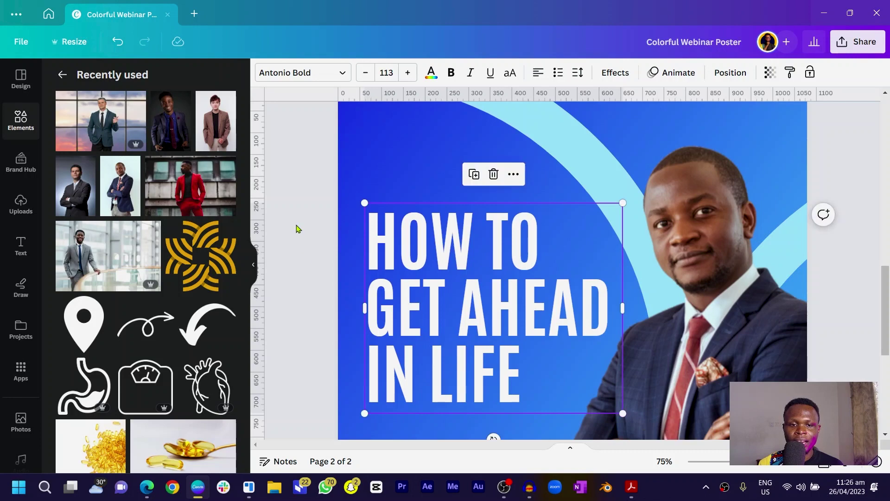
click(293, 224)
key(ctrl+minus)
scroll(293, 222, down, 2)
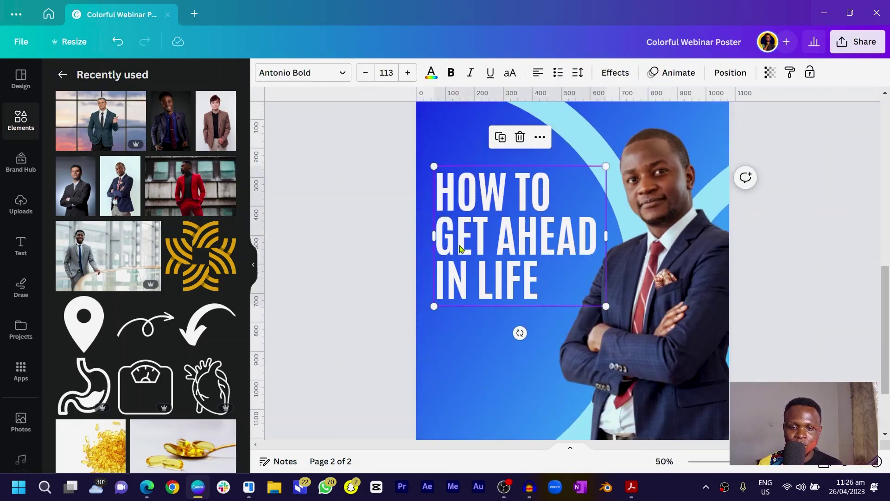
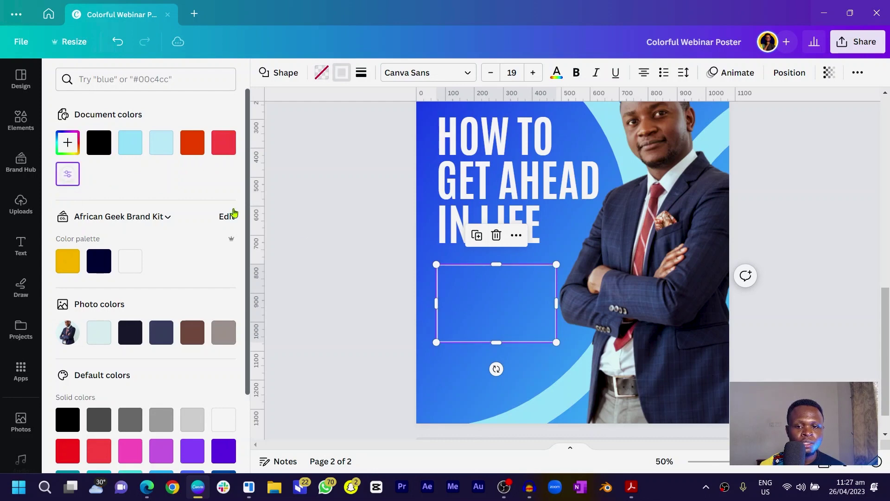
Step: Make the box outline white and shape a narrow red bar along the box's top edge
click(389, 314)
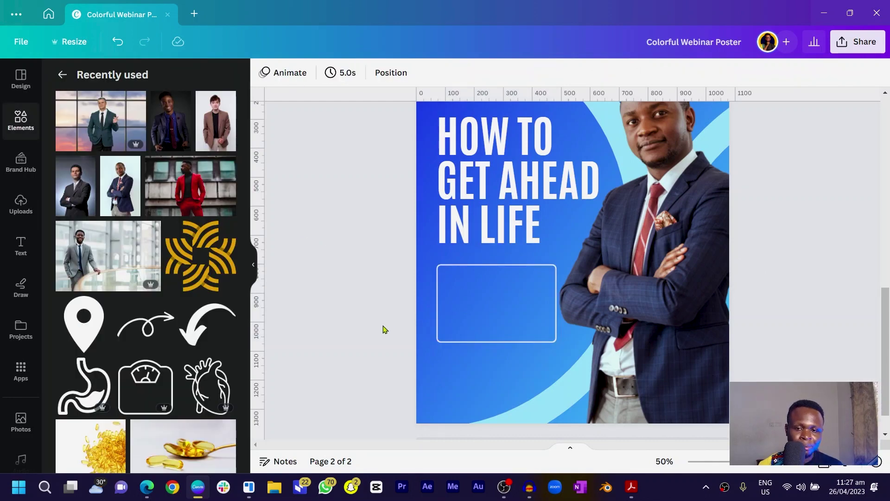
key(ctrl+v)
drag(575, 260, 488, 274)
scroll(482, 306, up, 5)
drag(420, 282, 418, 272)
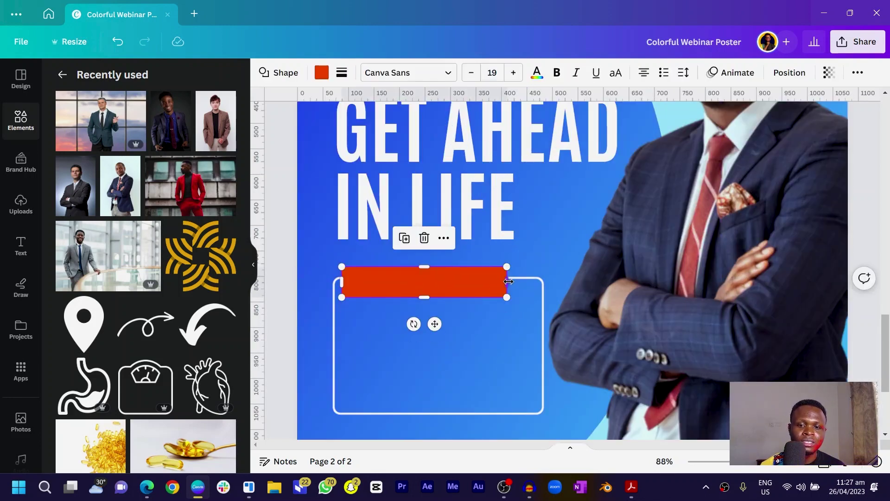
drag(509, 287, 436, 275)
click(441, 306)
click(415, 293)
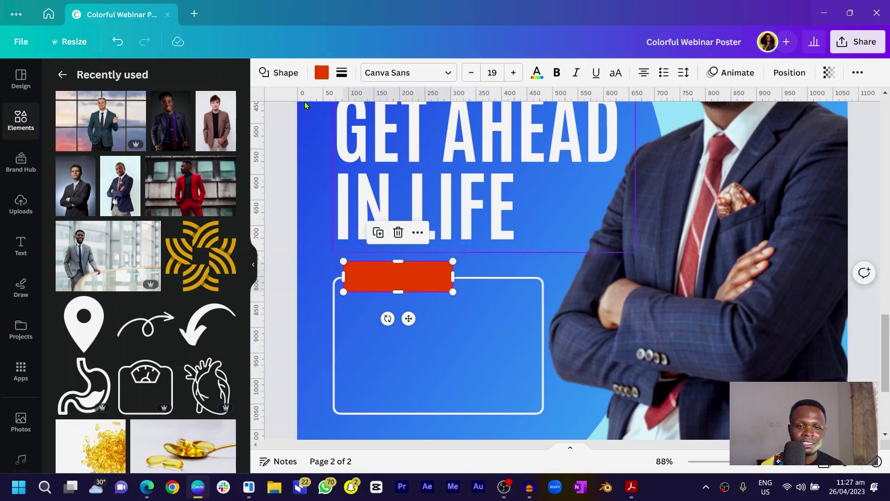
Step: Round the bar's corners to 15 and give it an orange-to-pink gradient fill
click(342, 73)
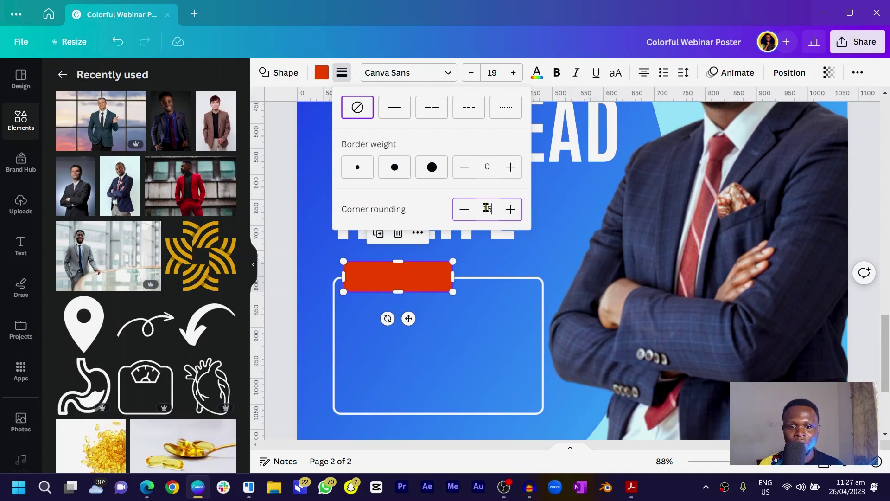
click(297, 291)
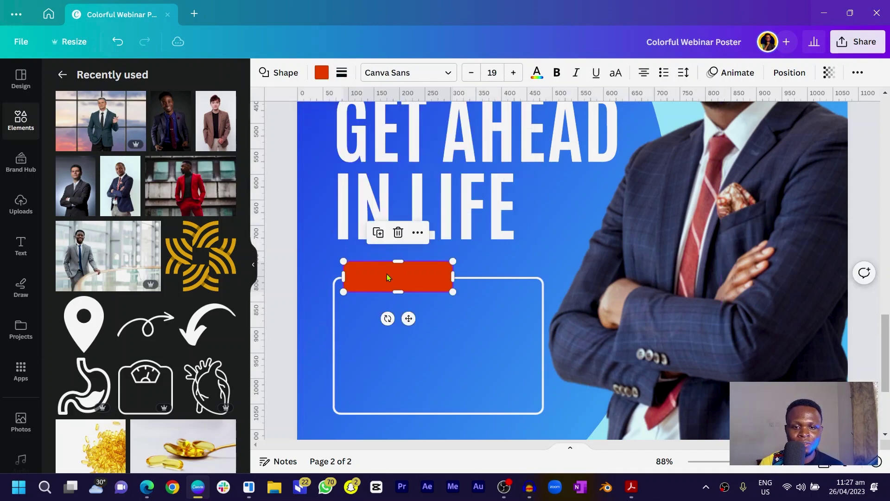
click(321, 73)
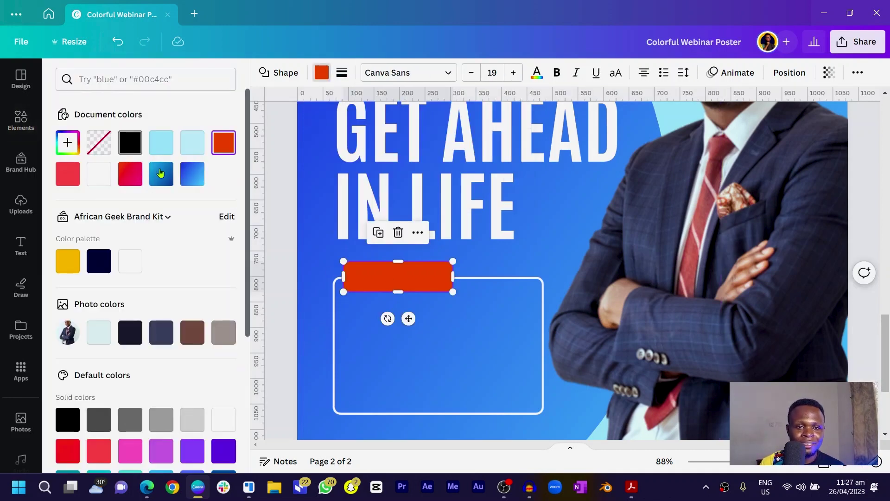
click(224, 143)
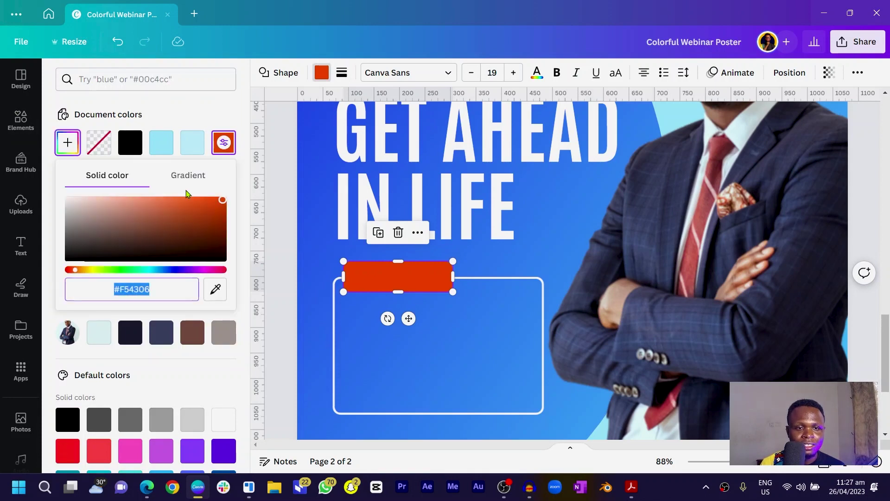
click(195, 172)
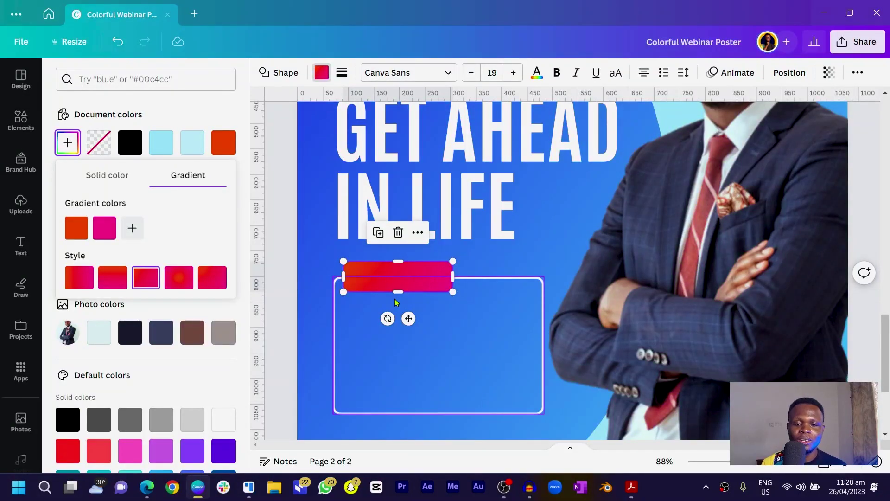
Step: Drag the gradient bar's top edge down so the bar is slightly thinner
drag(398, 262, 397, 279)
Step: Nudge the bar onto the box edge and add a text box reading THEME on it
click(299, 299)
scroll(298, 299, up, 2)
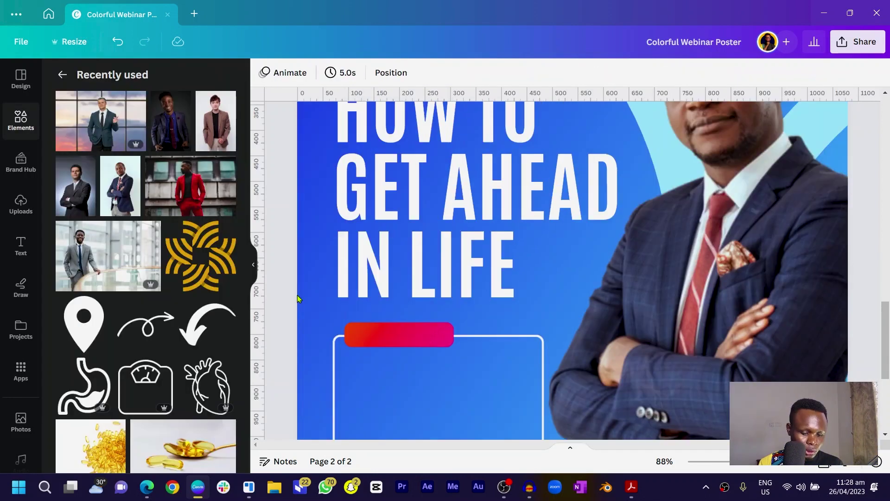
key(t)
drag(575, 302, 424, 371)
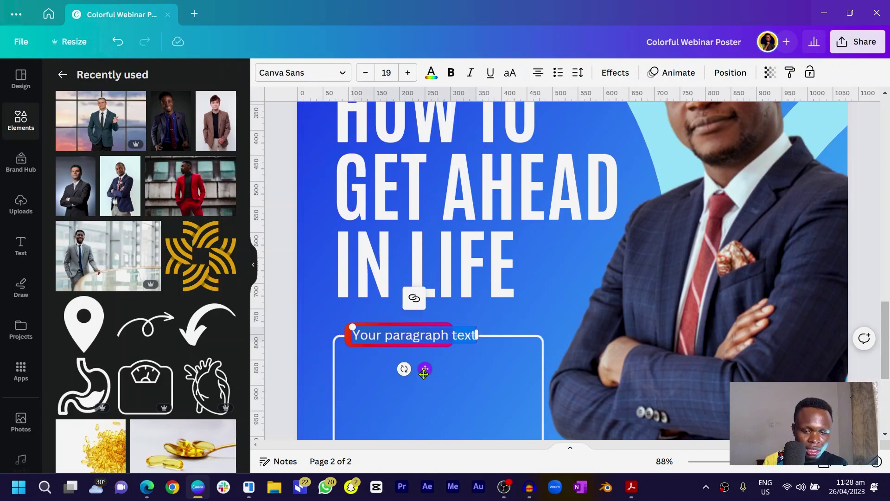
key(BackSpace)
key(Caps_Lock)
key(BackSpace)
key(Caps_Lock)
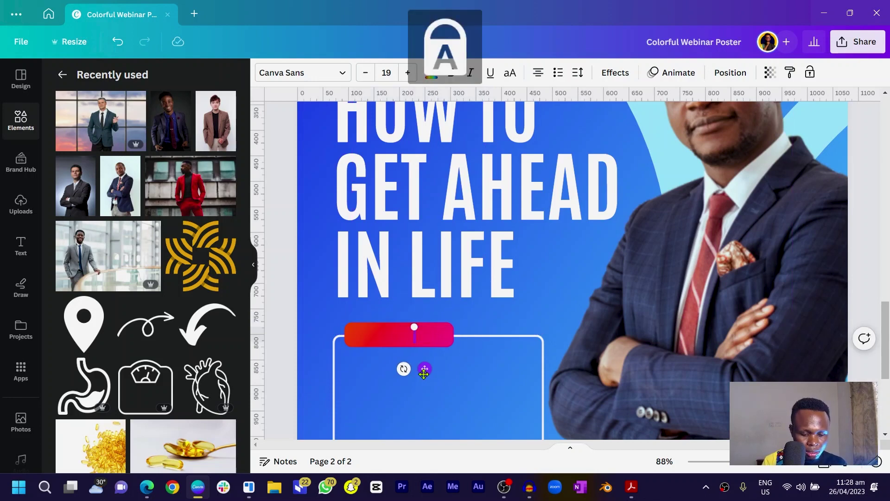
text(THEME)
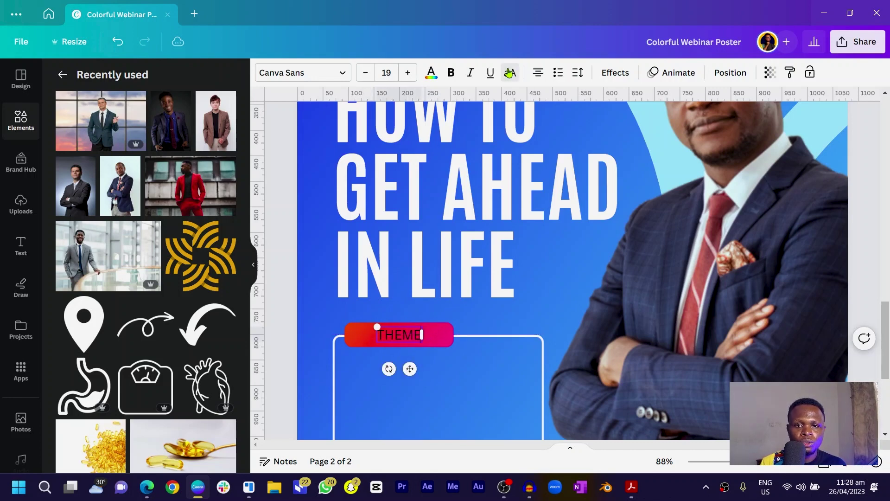
Step: Widen the THEME letter spacing and make the text white
click(577, 73)
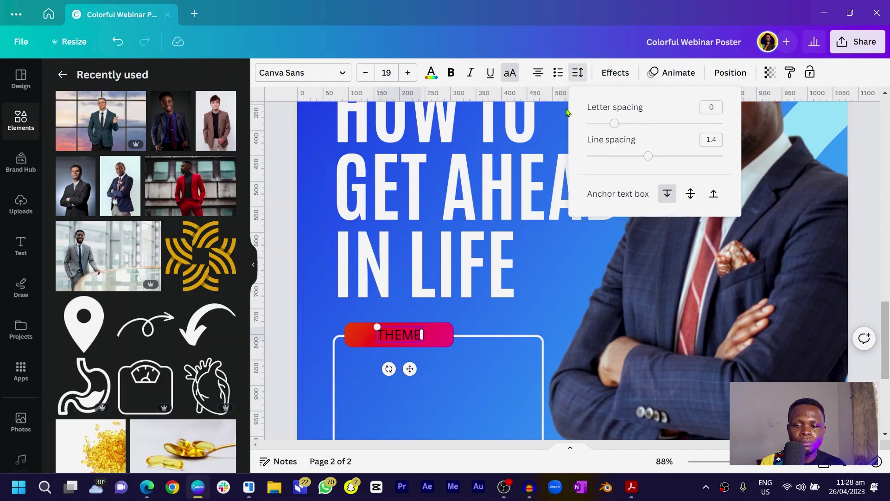
drag(619, 126, 706, 122)
click(277, 312)
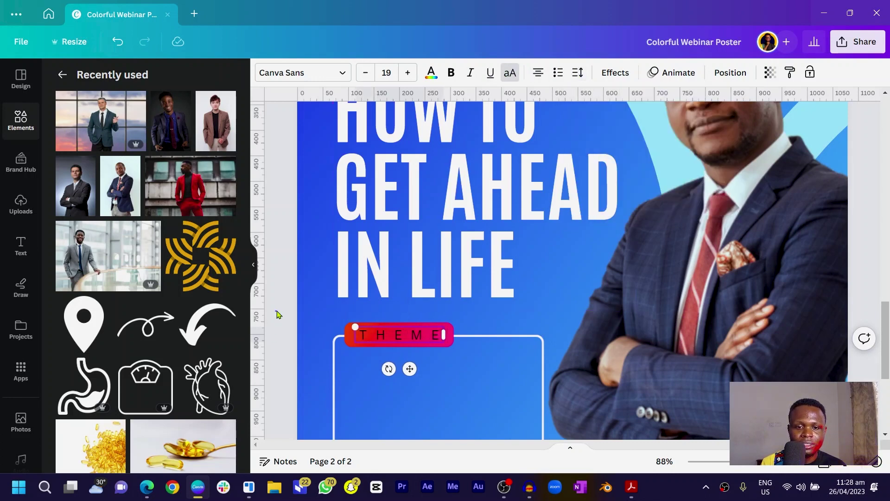
click(360, 334)
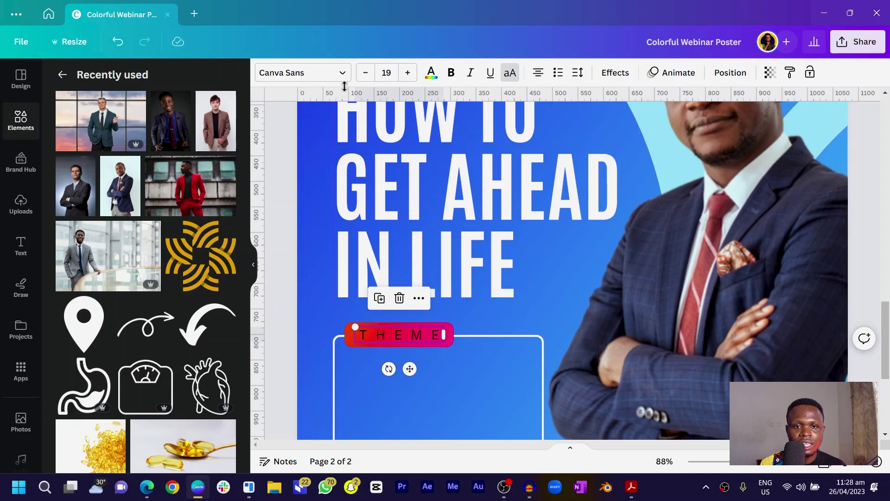
click(431, 72)
click(70, 178)
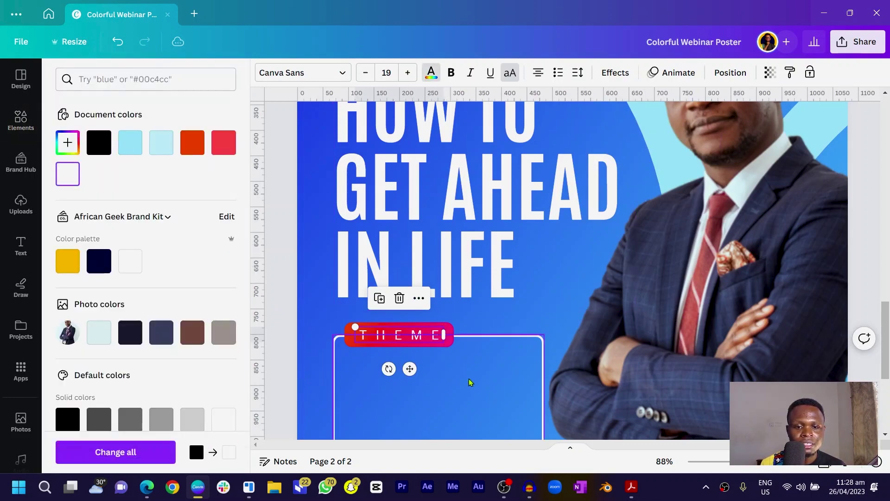
click(304, 325)
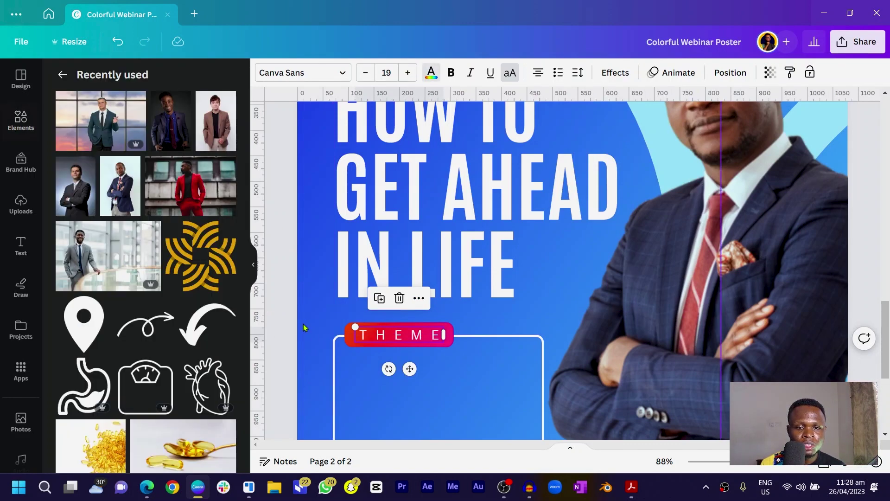
click(351, 340)
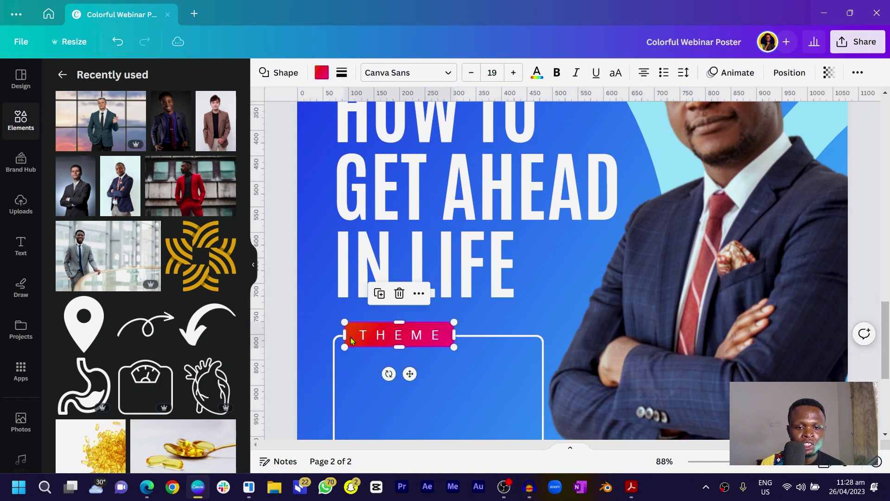
click(342, 73)
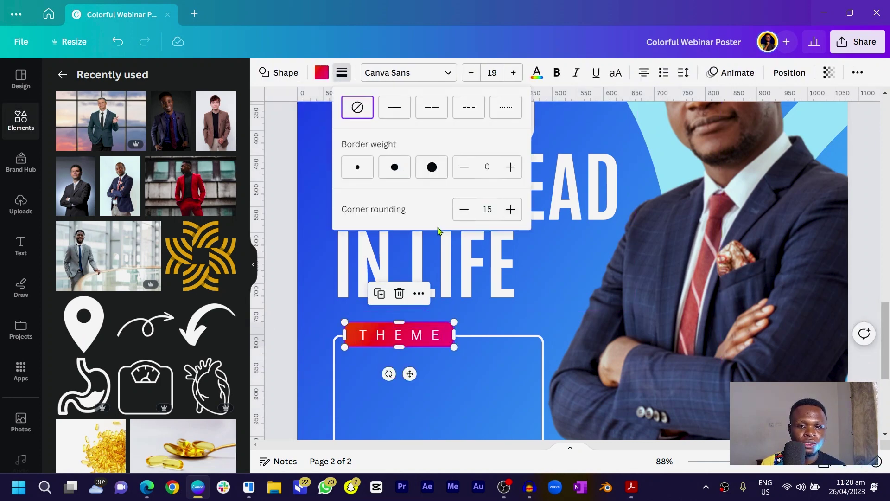
click(282, 309)
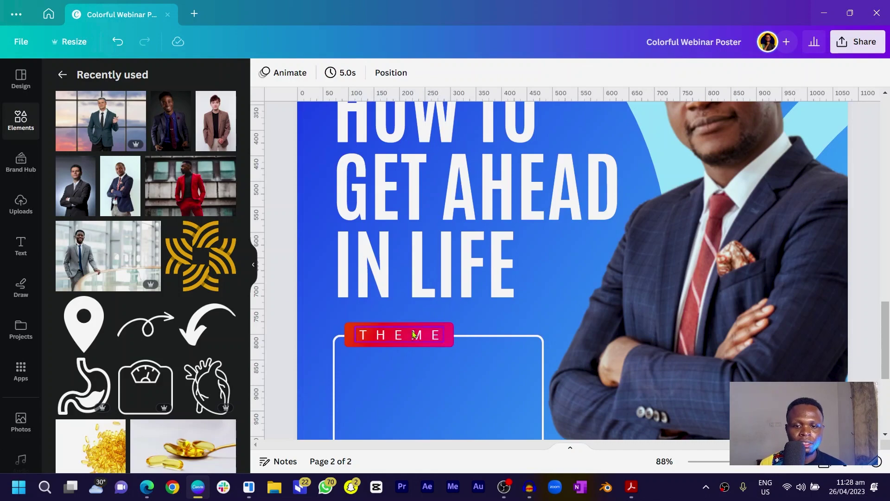
scroll(421, 346, down, 4)
Step: Move the theme description paragraph into page 2's THEME box and fit its width
scroll(382, 258, up, 1)
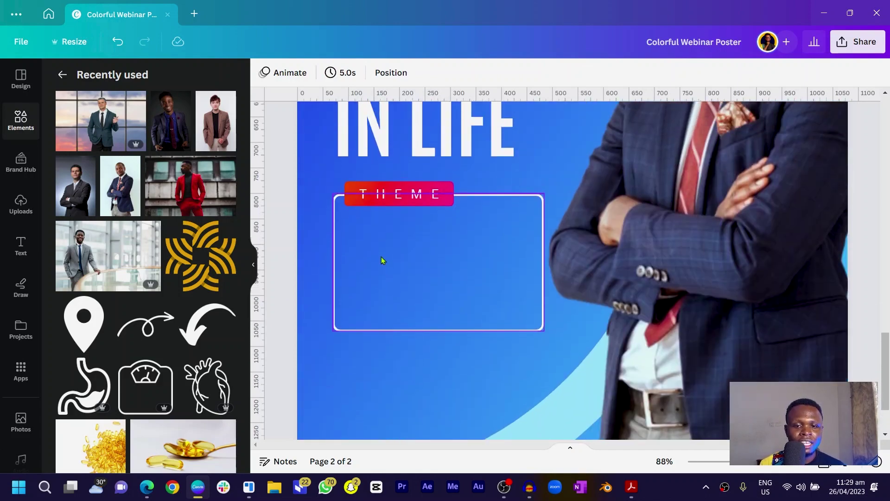
scroll(390, 306, up, 15)
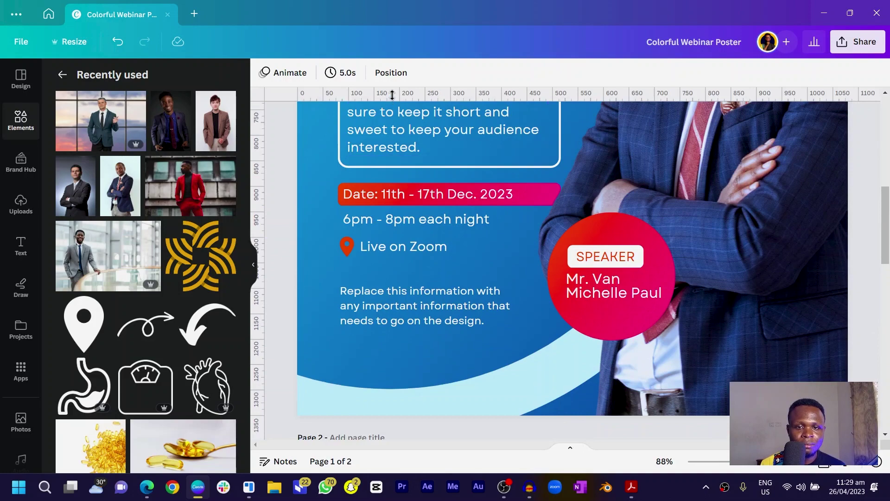
click(395, 137)
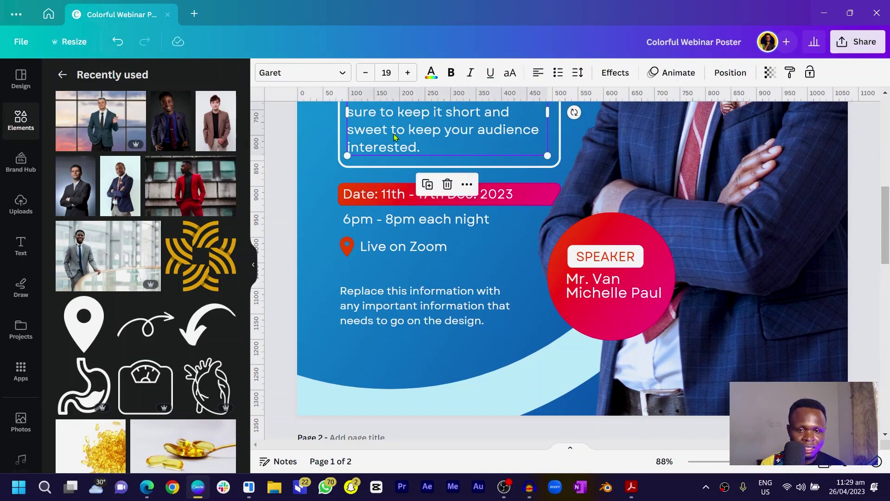
scroll(397, 139, down, 14)
drag(400, 155, 458, 225)
mouse_move(538, 228)
mouse_down()
mouse_move(529, 229)
mouse_move(541, 231)
mouse_up()
Step: Shorten the white outline frame to the text, nudge the paragraph up, and review the layout
click(452, 297)
drag(455, 294, 459, 273)
click(456, 242)
drag(456, 242, 439, 273)
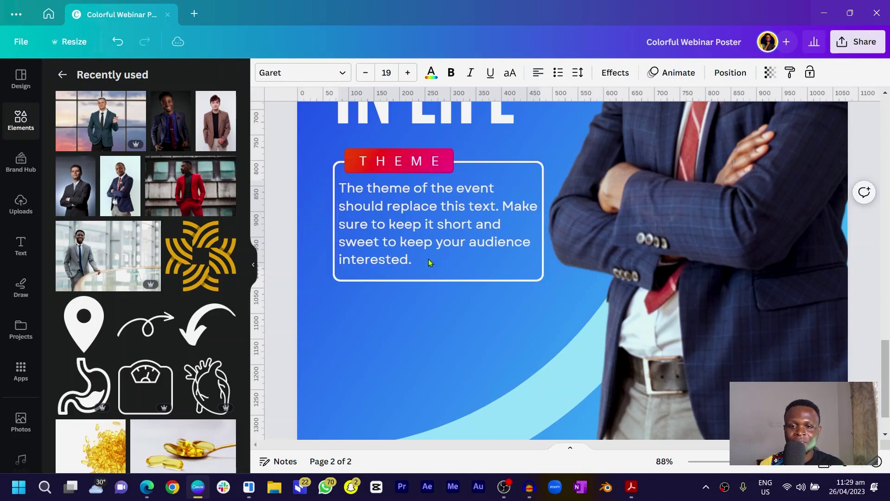
click(289, 224)
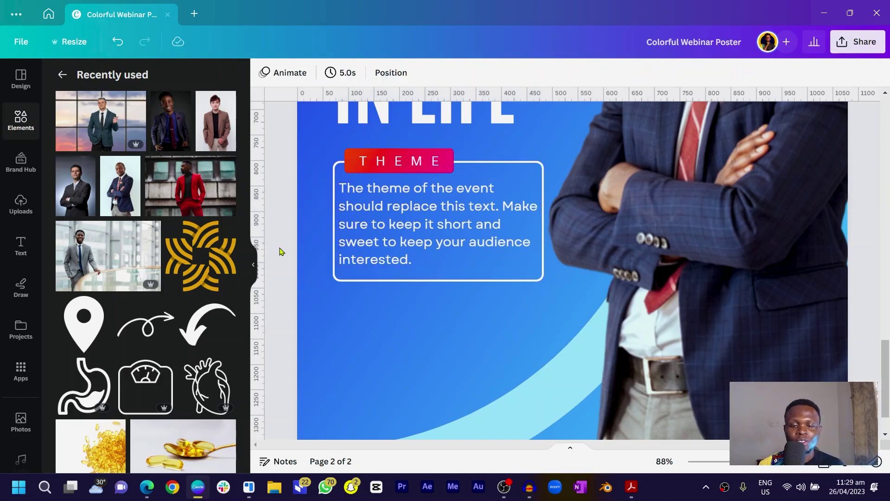
scroll(291, 239, down, 2)
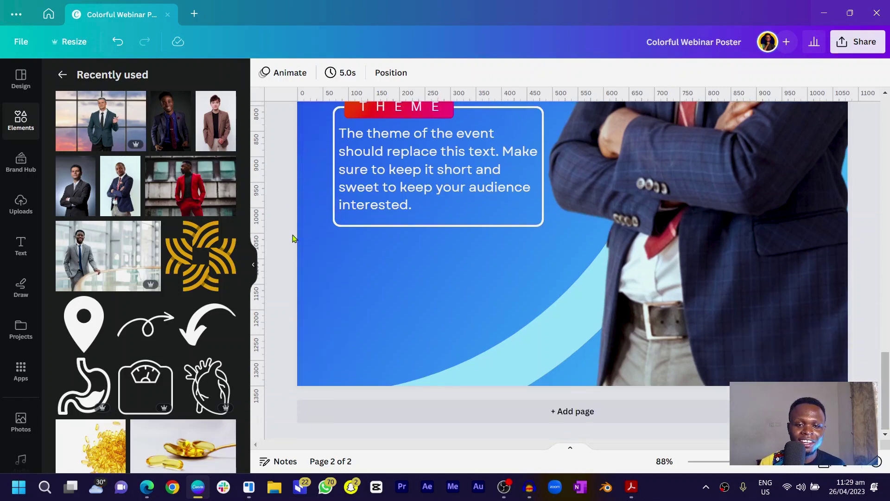
scroll(292, 239, up, 6)
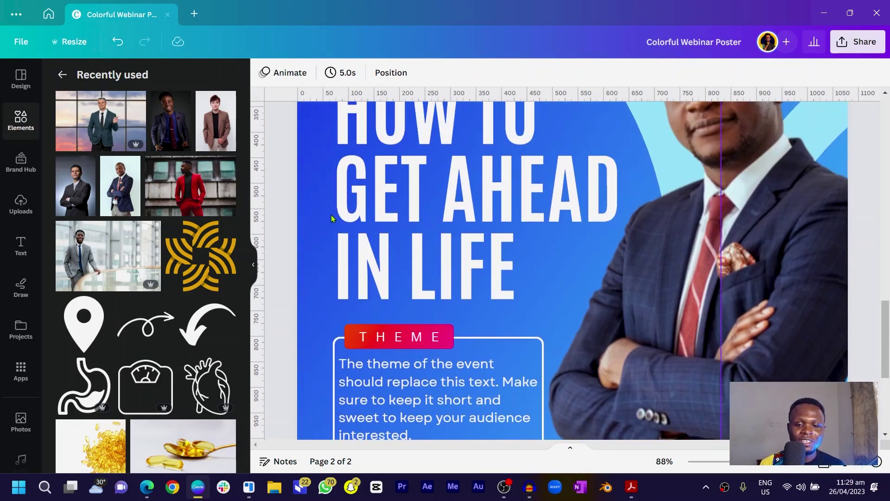
scroll(331, 214, up, 2)
scroll(331, 214, down, 3)
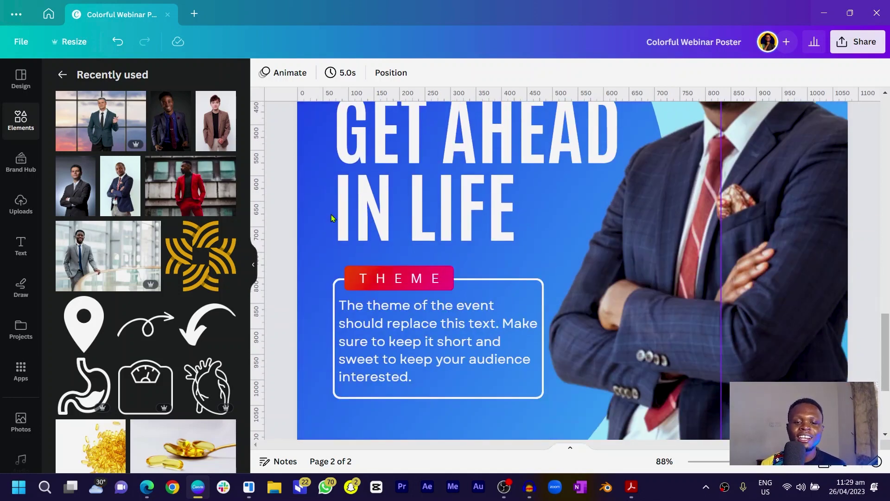
scroll(379, 250, up, 8)
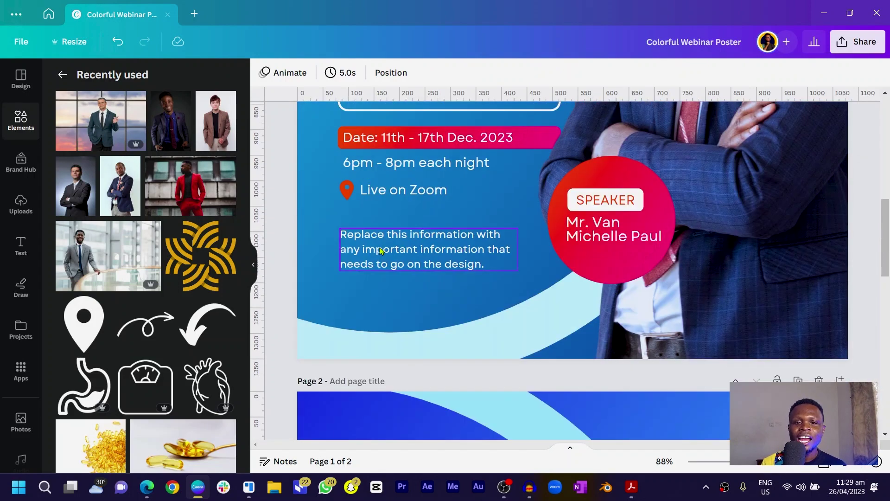
scroll(380, 250, up, 3)
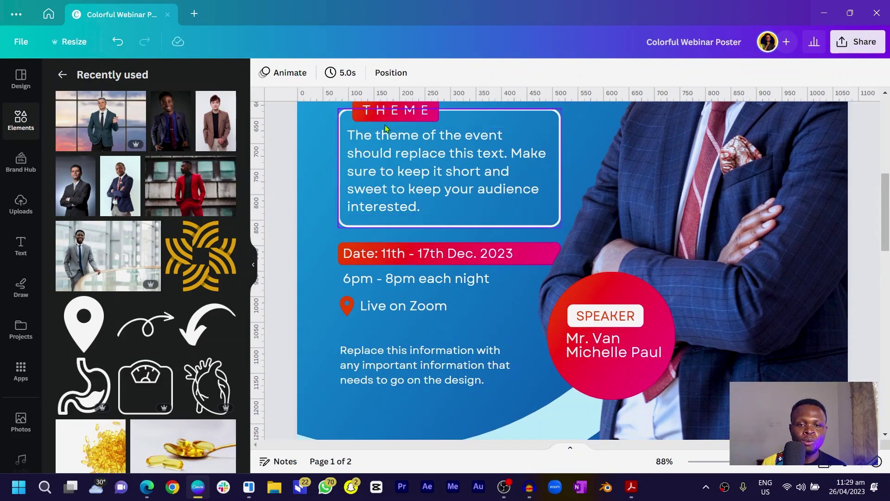
scroll(359, 176, up, 2)
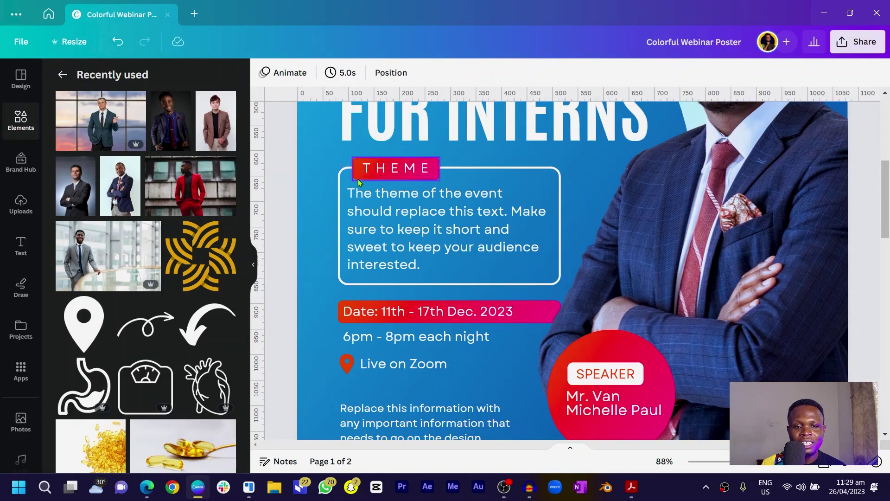
scroll(360, 176, down, 15)
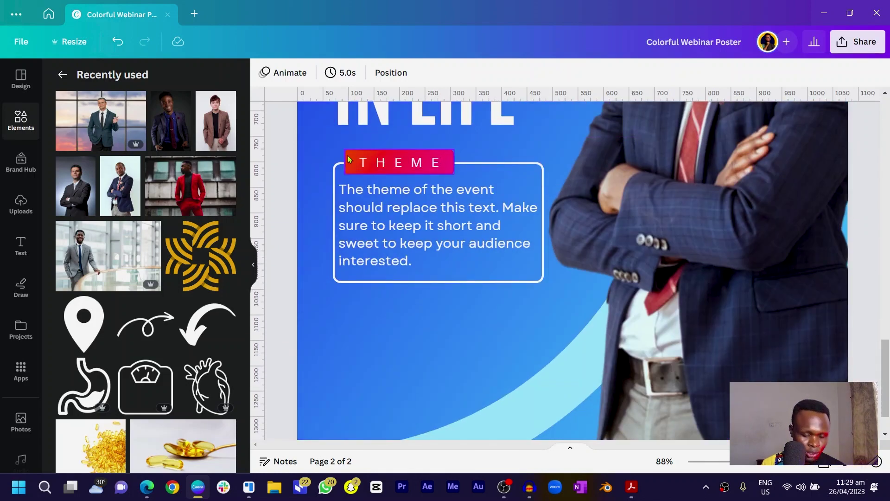
Step: Duplicate the red THEME shape below the box and stretch it to the box's width
click(348, 156)
drag(380, 163, 360, 305)
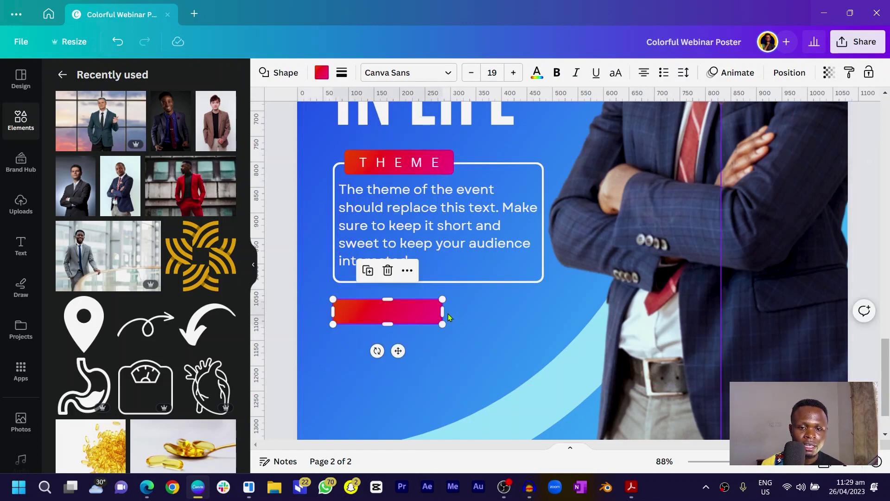
drag(446, 312, 542, 301)
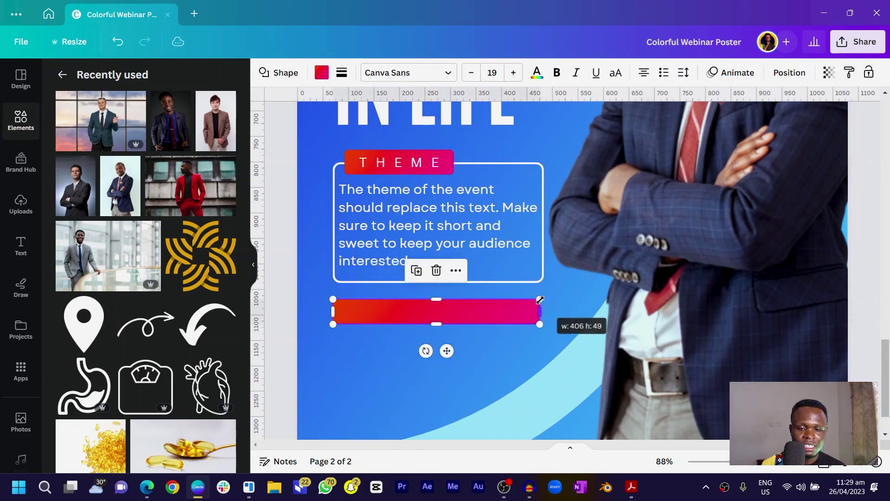
Step: Place the 'Date: 11th - 17th Dec. 2023' text on the new bar and copy it below
scroll(418, 178, up, 8)
scroll(418, 178, up, 7)
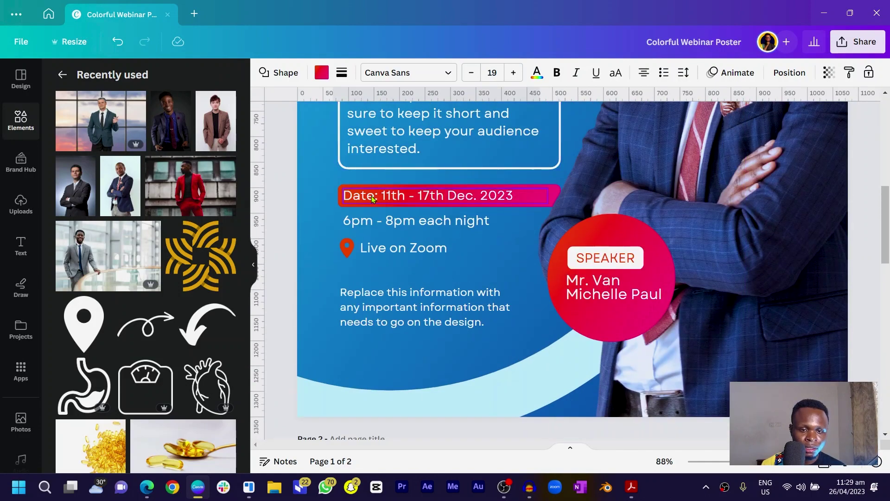
drag(372, 195, 405, 245)
scroll(378, 195, down, 15)
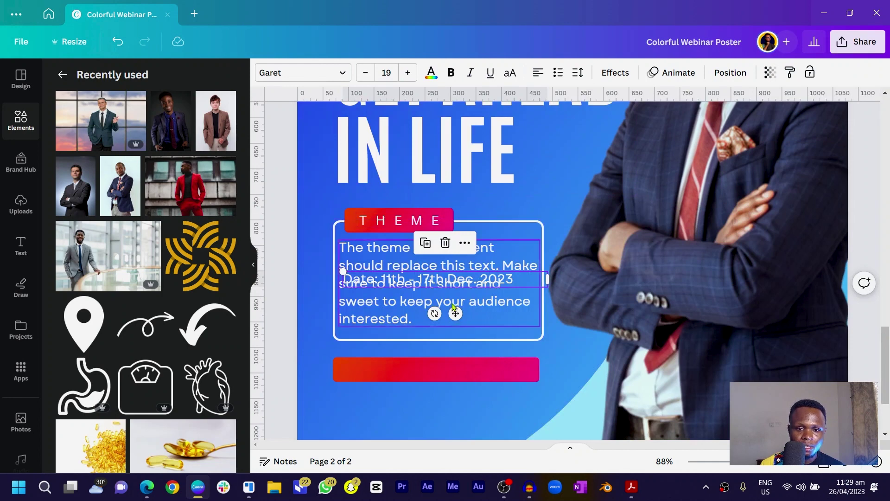
drag(455, 314, 453, 404)
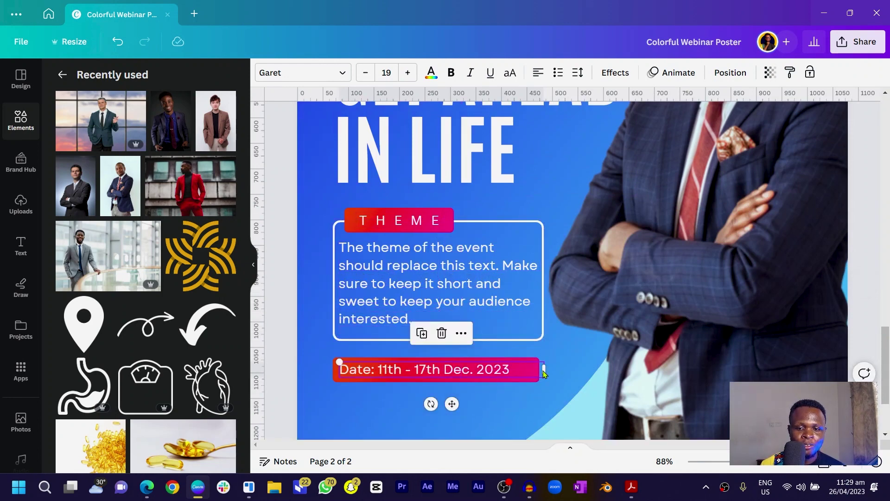
drag(548, 370, 516, 370)
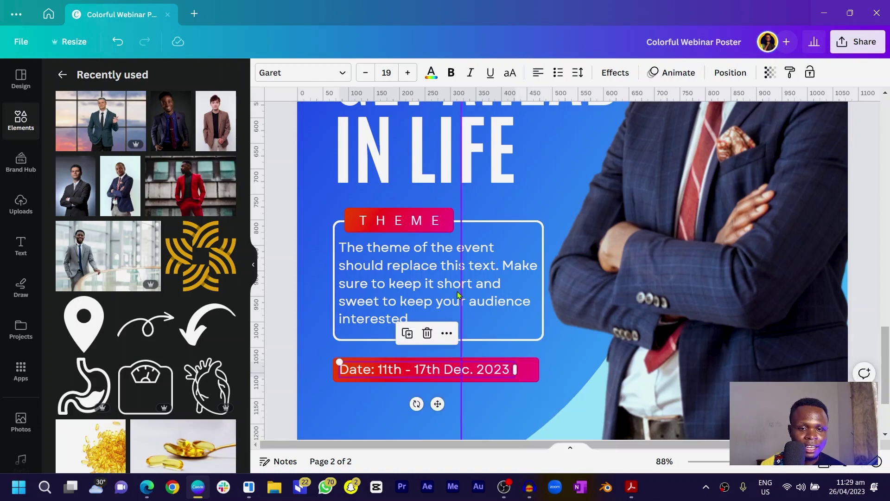
scroll(372, 260, down, 2)
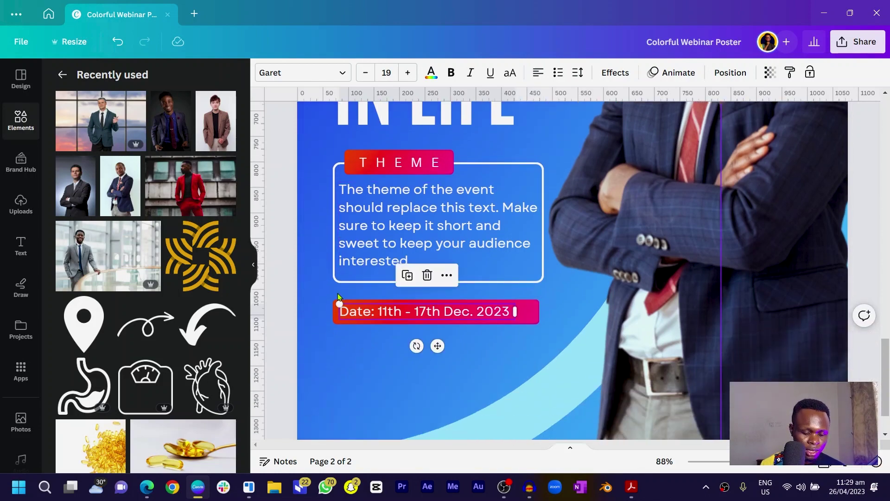
drag(338, 297, 357, 330)
Step: Replace the lower copied date line with the time in lowercase, starting '6pm -'
scroll(358, 347, up, 1)
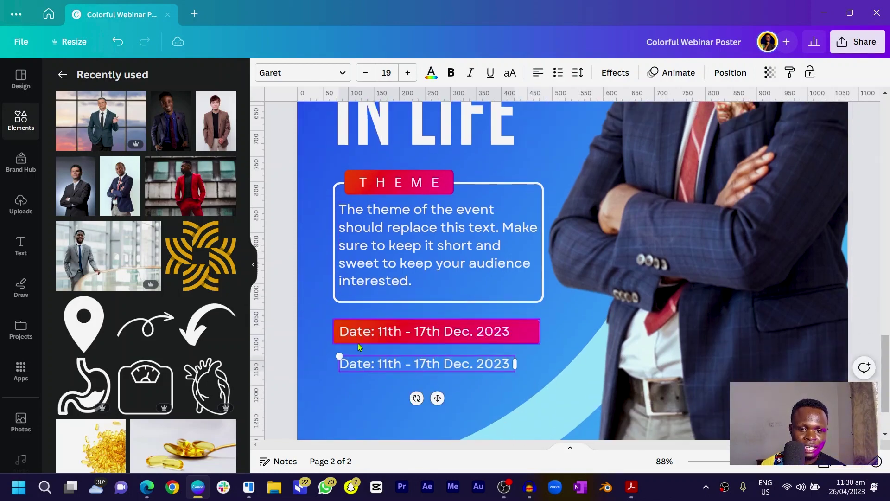
scroll(358, 347, up, 12)
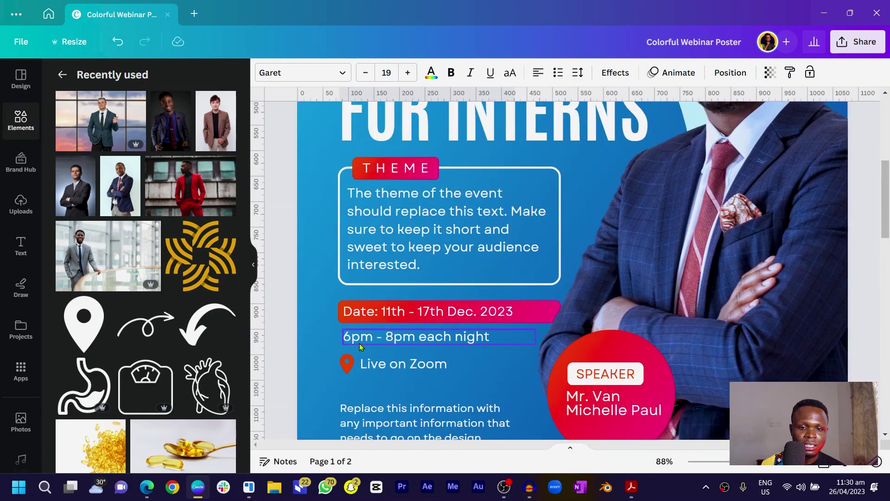
scroll(360, 345, down, 12)
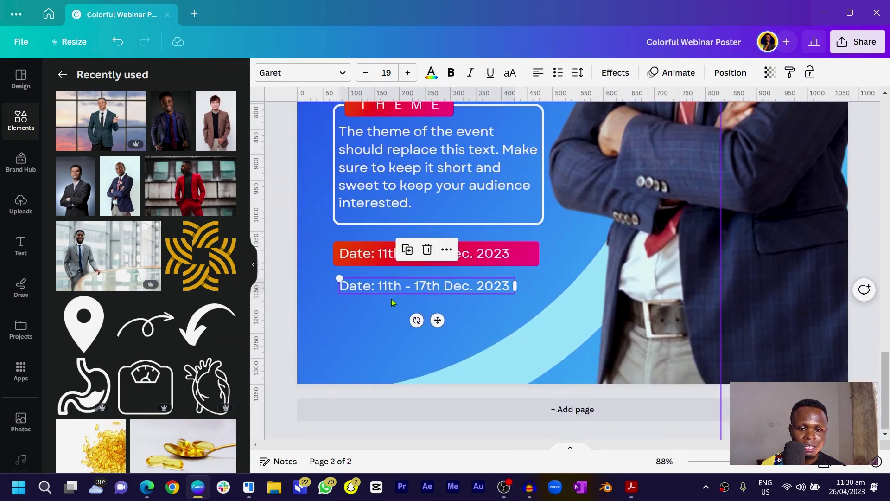
double_click(390, 288)
text(6)
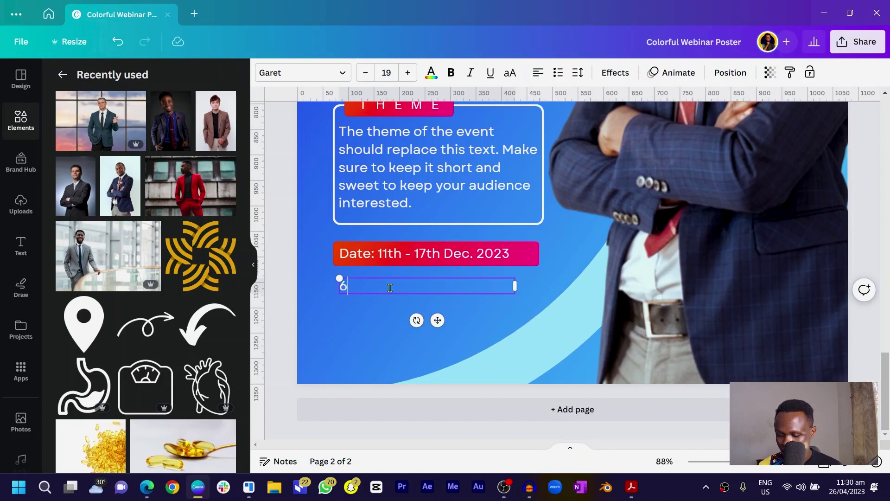
key(Caps_Lock)
text(pm)
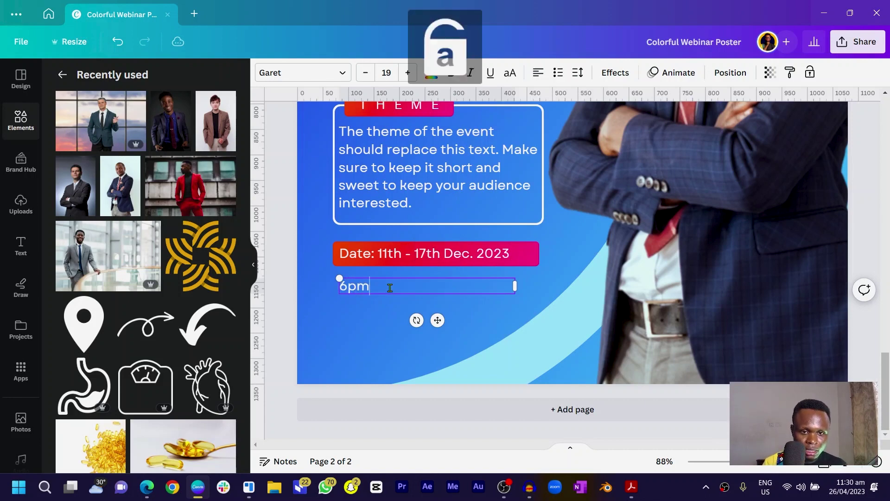
text( - 8pm)
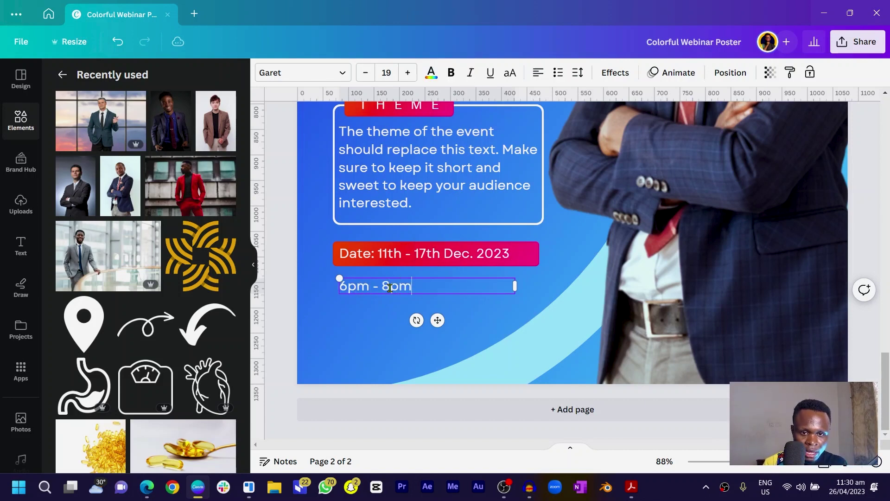
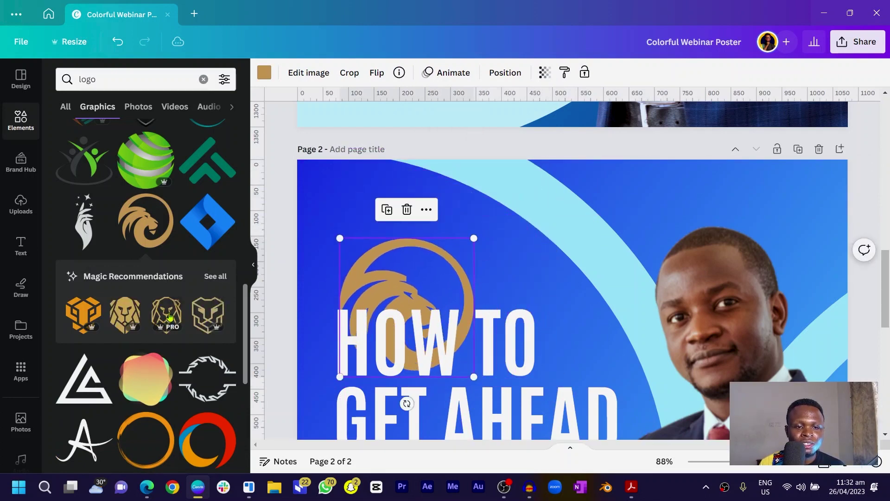
Step: Shrink the lion logo and recolour it from gold to the orange-red document colour
drag(474, 377, 397, 296)
click(264, 72)
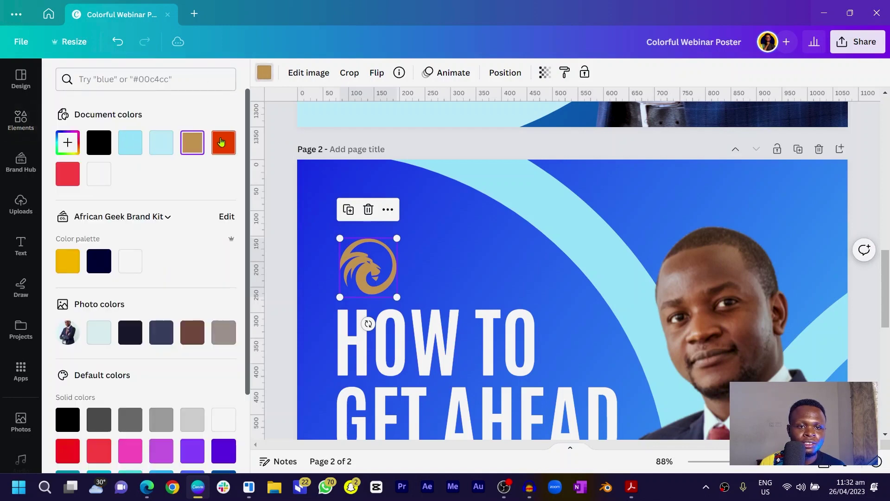
click(222, 142)
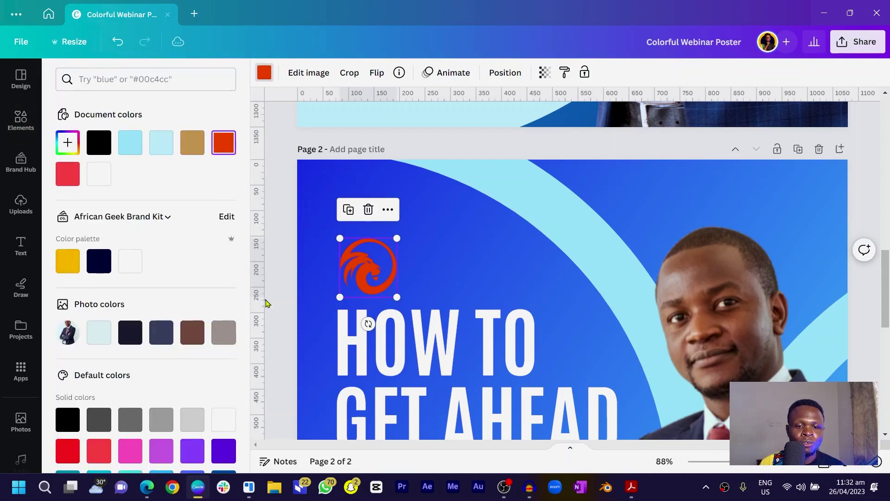
key(Escape)
click(281, 298)
Step: Duplicate the theme text, move it beside the logo and type 'Alpha Men Geng'
scroll(457, 348, down, 5)
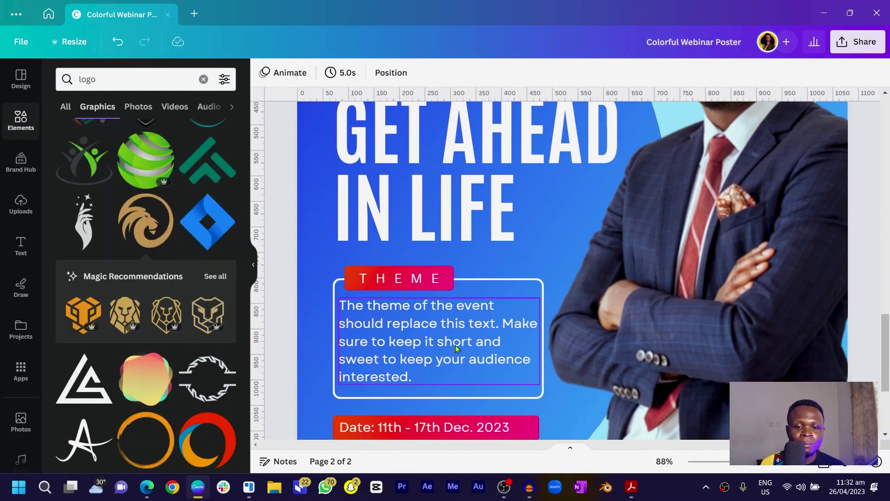
click(455, 343)
key(ctrl+d)
scroll(486, 346, up, 5)
drag(486, 345, 539, 227)
text(AI)
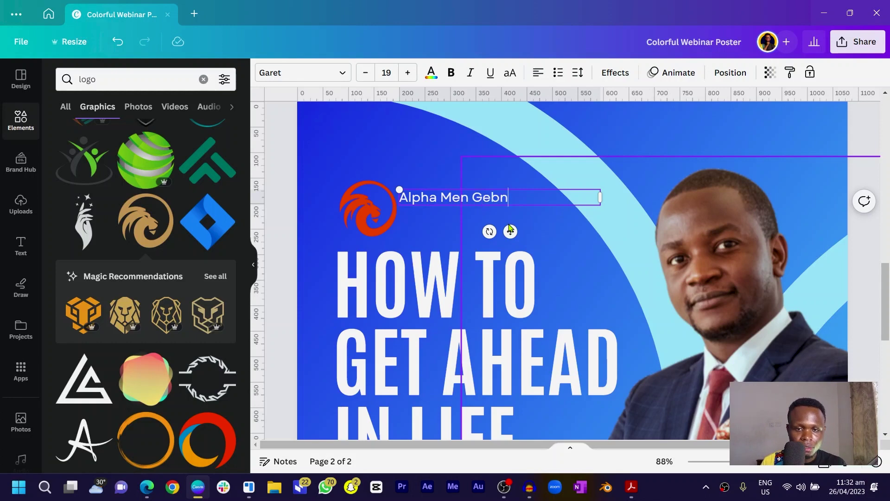
text(pha Men Geng)
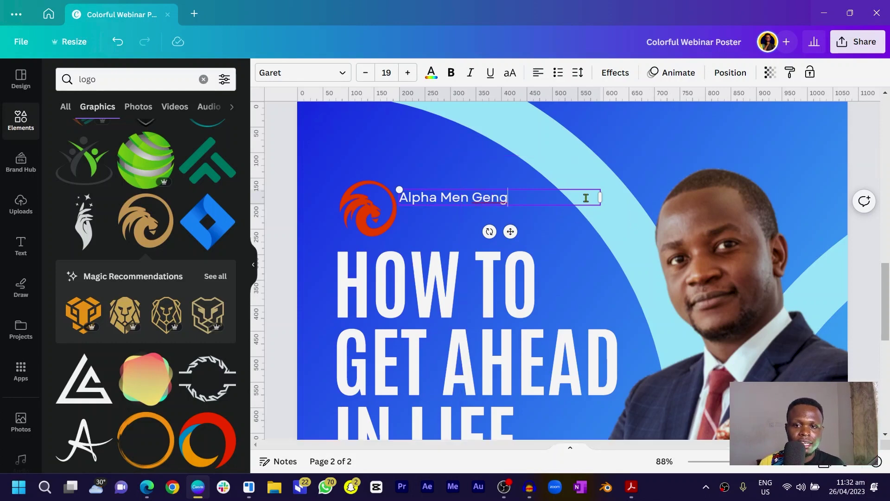
click(298, 166)
Step: Add the tagline 'We work to win the game' below at size 14 and align both lines
click(438, 201)
key(ctrl+d)
drag(438, 201, 432, 211)
click(434, 212)
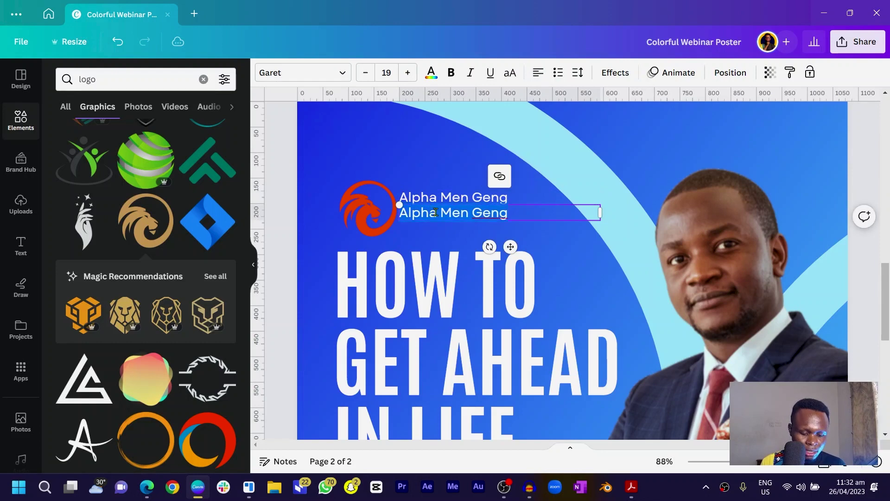
text(We work to w)
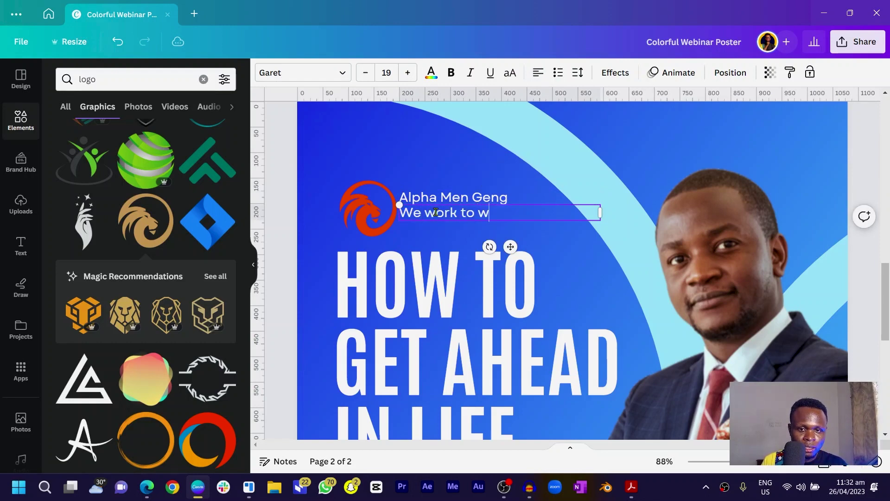
text(in the game)
key(ctrl+a)
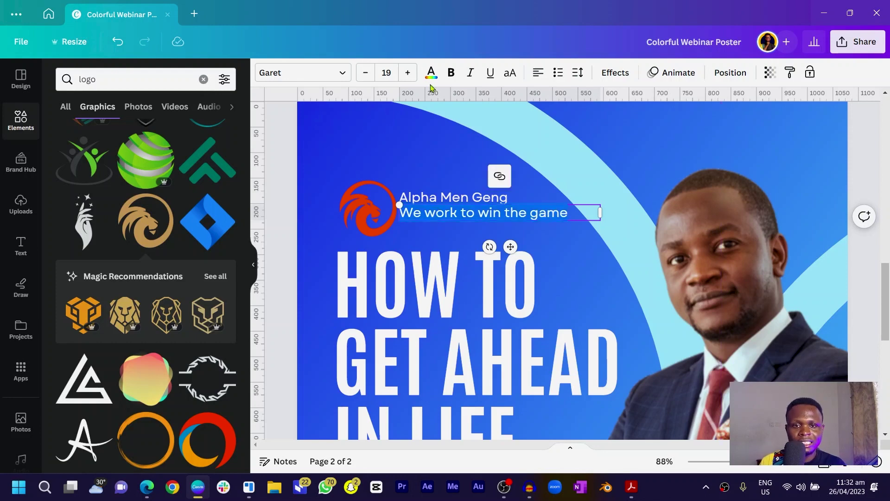
click(366, 72)
click(366, 72)
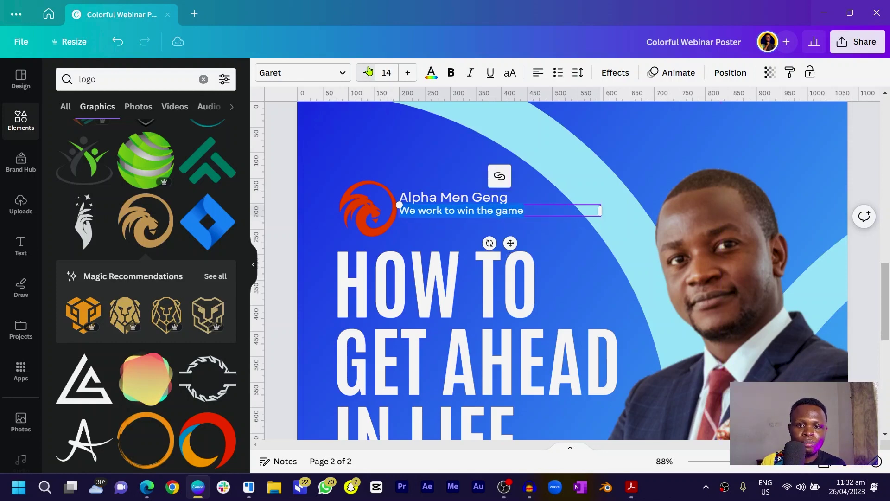
click(366, 72)
click(435, 203)
shift+click(436, 217)
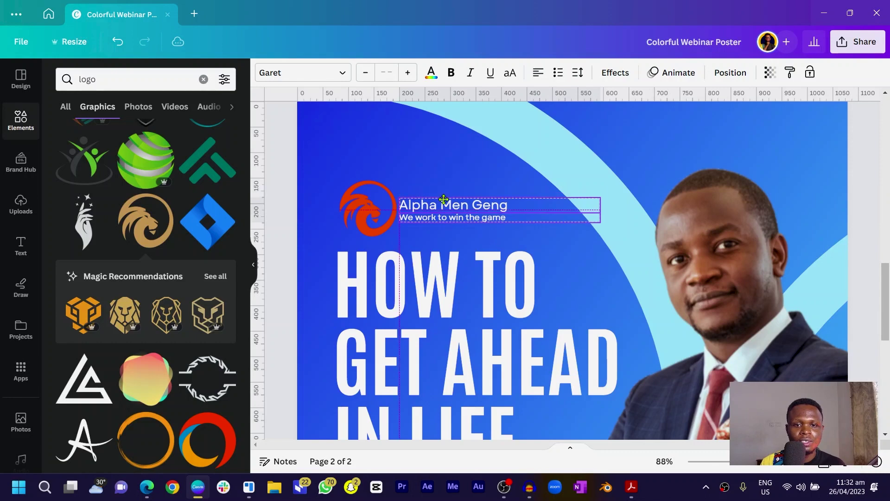
drag(442, 194, 449, 206)
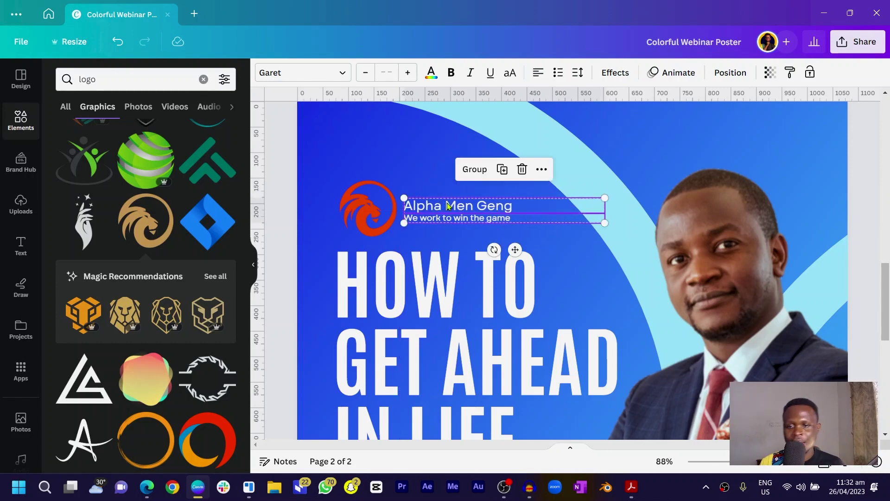
scroll(449, 206, down, 3)
click(394, 254)
scroll(417, 279, down, 5)
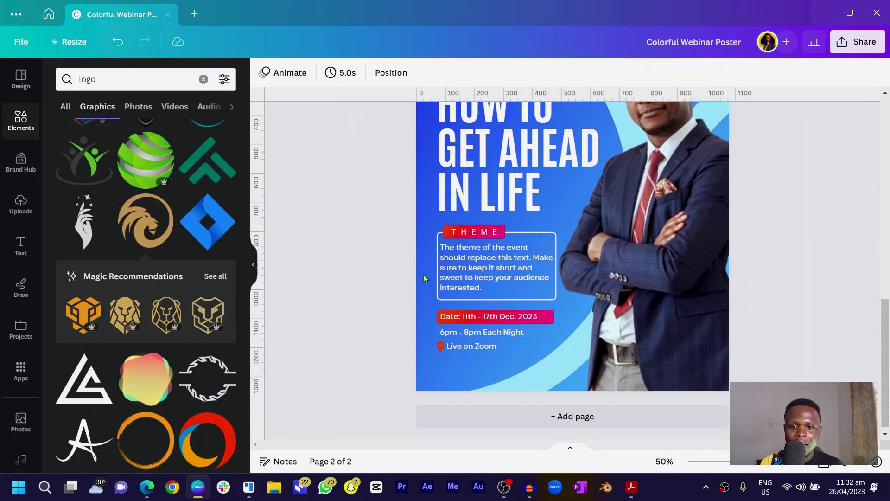
scroll(464, 324, up, 5)
scroll(462, 324, up, 10)
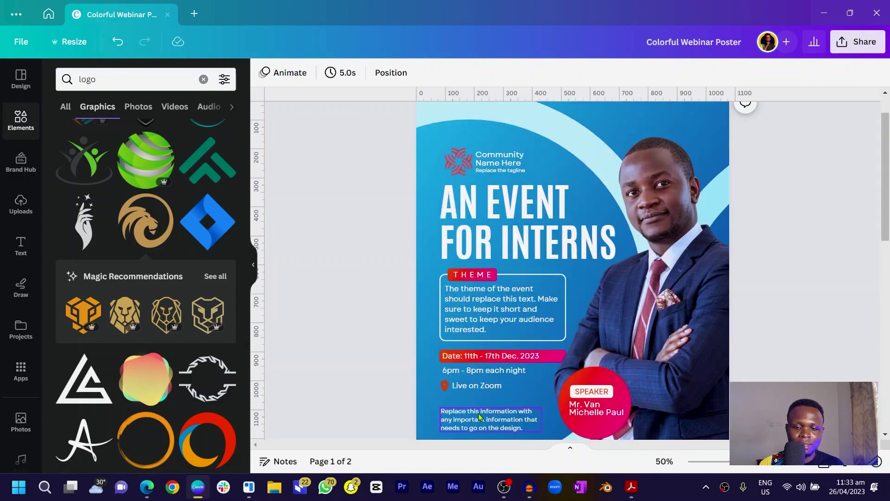
scroll(479, 416, down, 10)
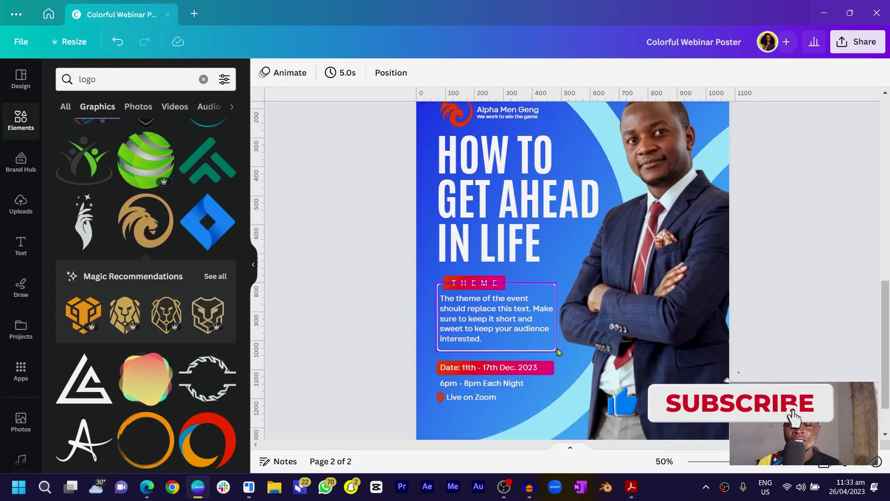
Step: Paste a circle onto the man's folded arms and fill it with the red-pink gradient
key(ctrl+v)
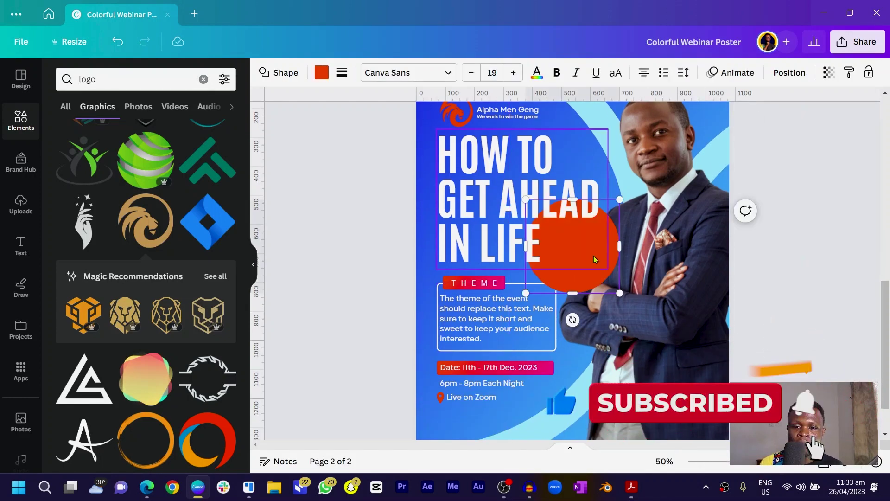
drag(595, 260, 635, 352)
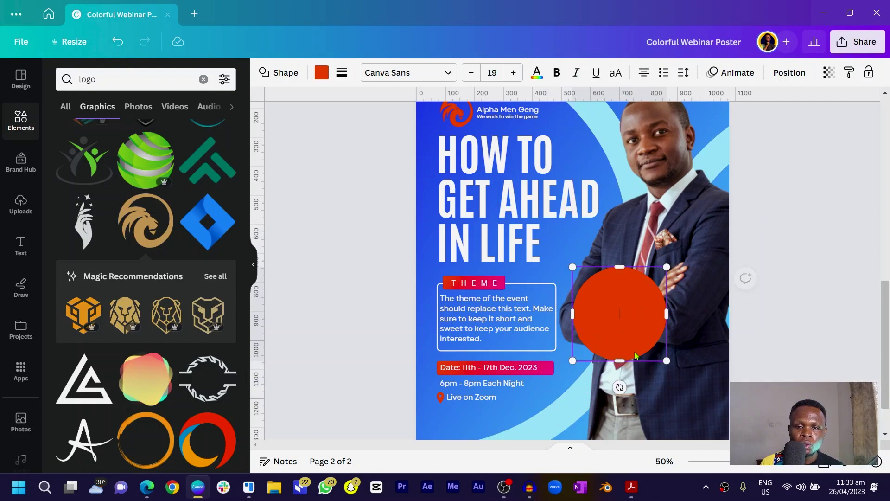
click(321, 75)
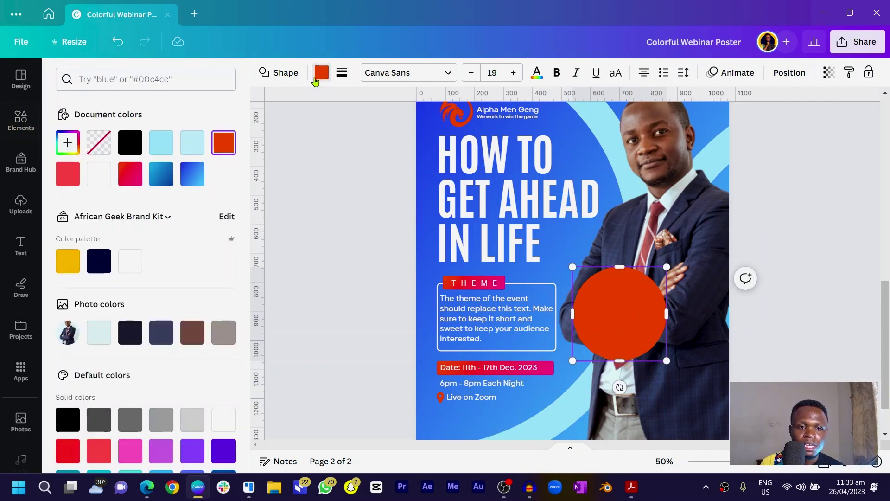
click(132, 179)
click(381, 334)
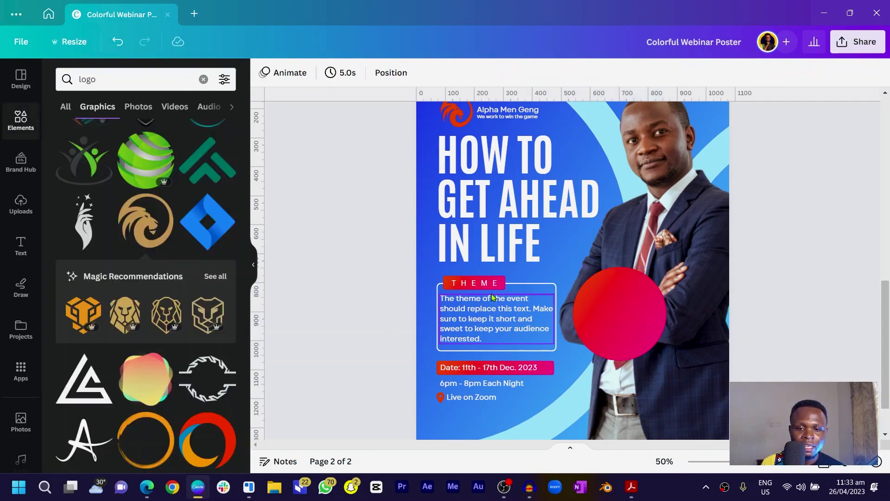
Step: Copy the THEME label bar onto the circle and make it white
click(443, 283)
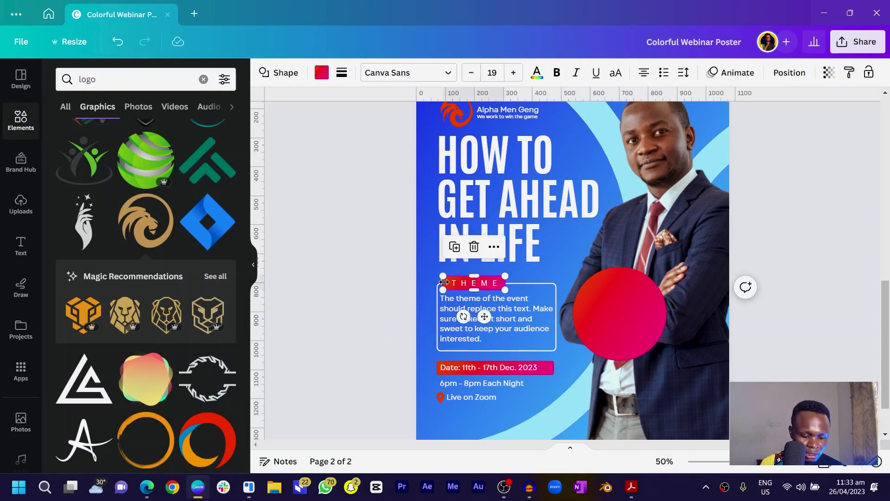
drag(460, 289, 460, 287)
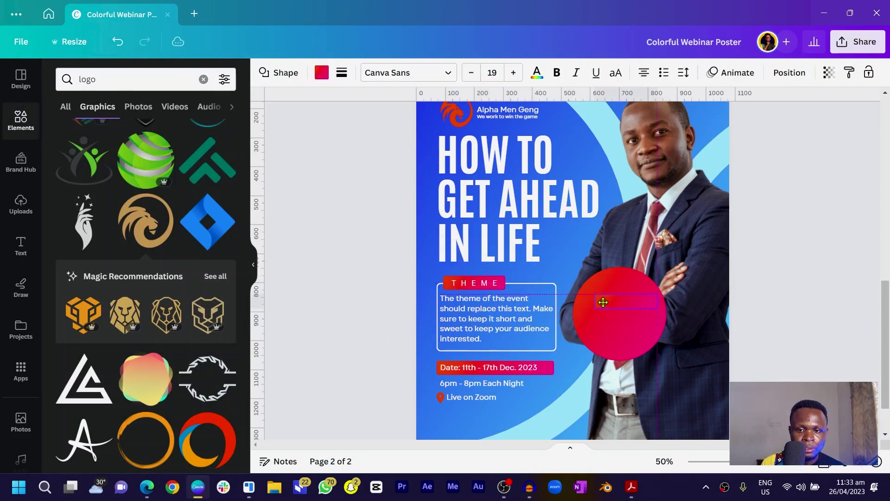
click(600, 293)
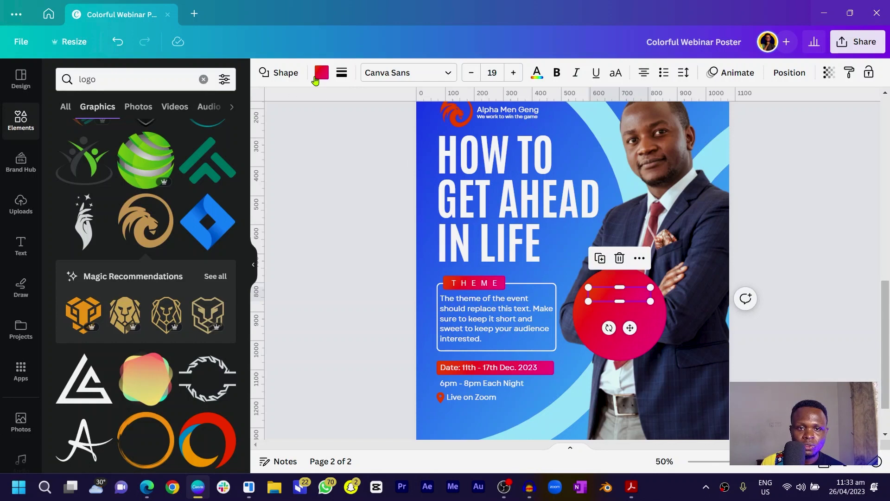
click(322, 73)
click(101, 182)
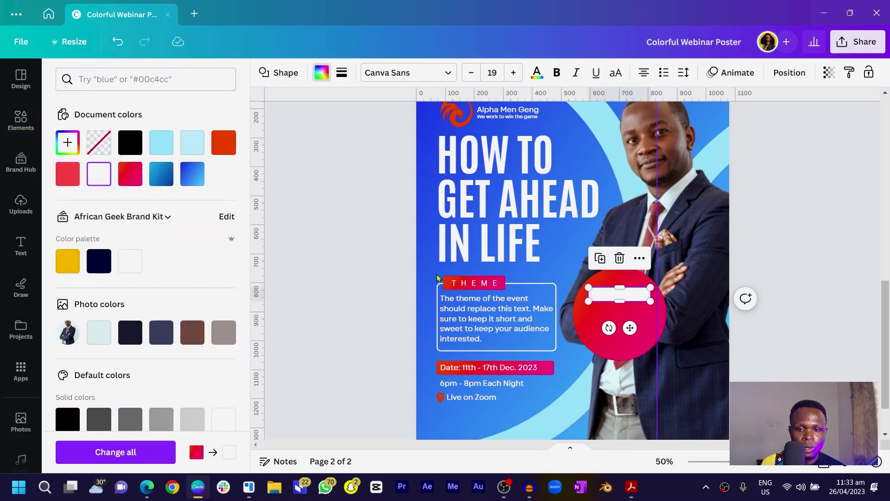
Step: Place an orange-red copy of THEME on the white bar, remove its letter spacing and clear the word
click(464, 283)
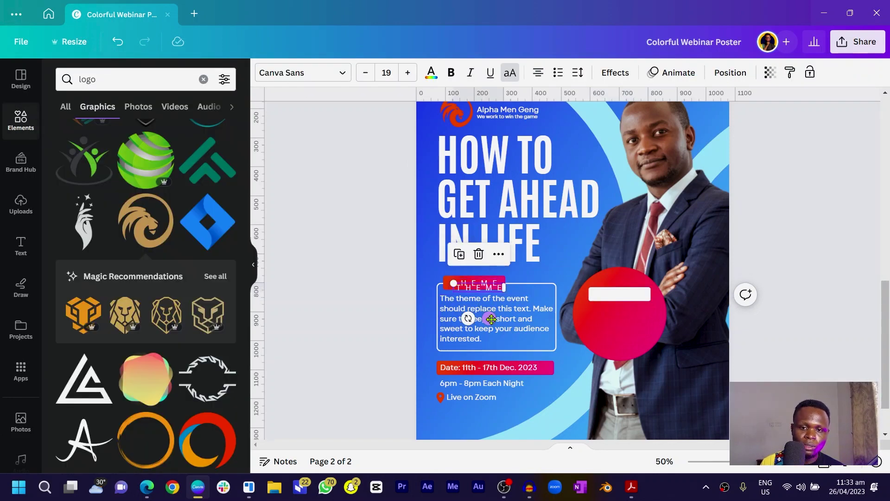
drag(468, 282, 633, 328)
click(431, 73)
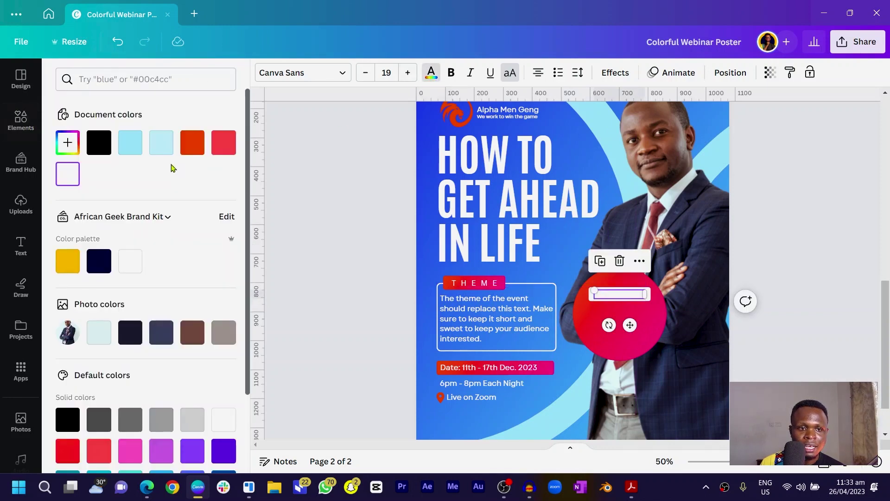
click(194, 149)
click(576, 74)
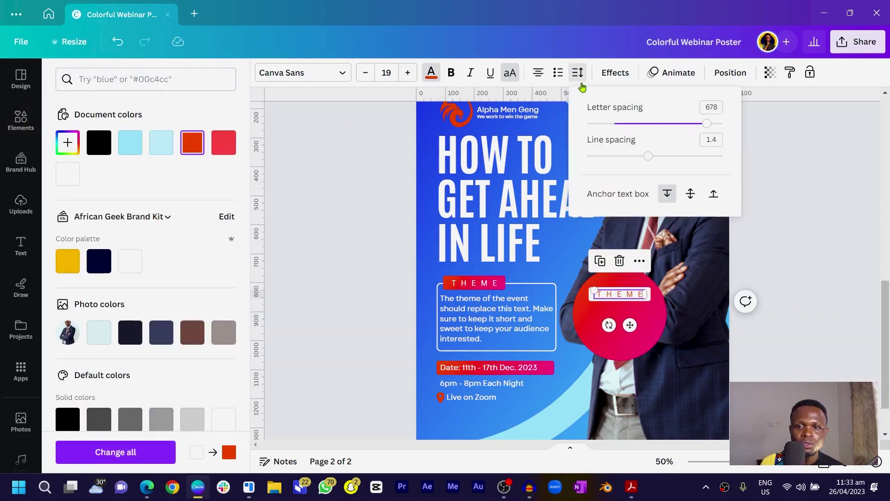
key(BackSpace)
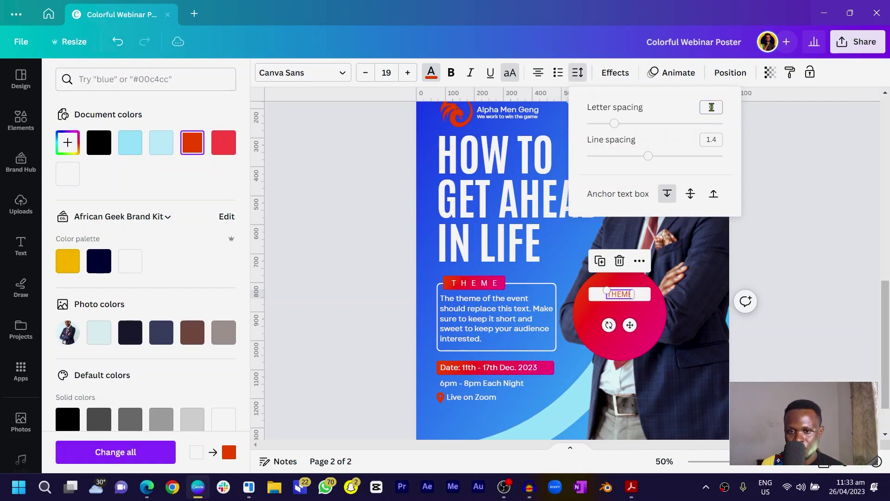
double_click(617, 297)
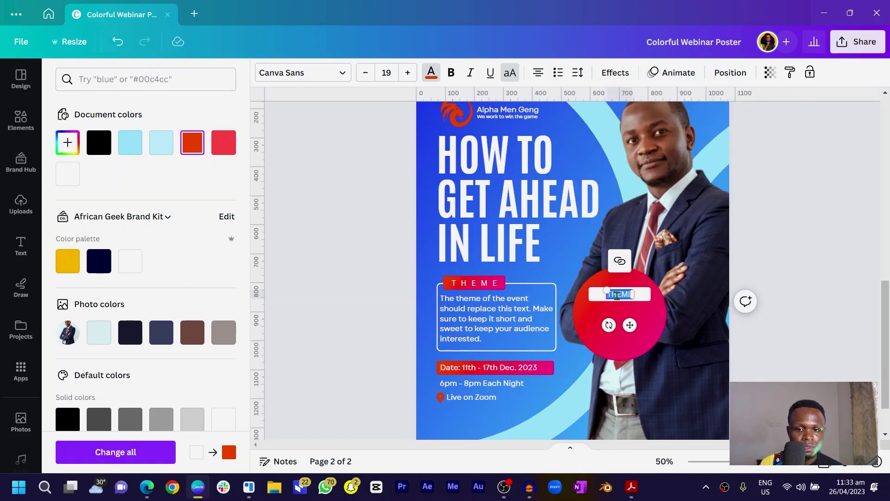
key(BackSpace)
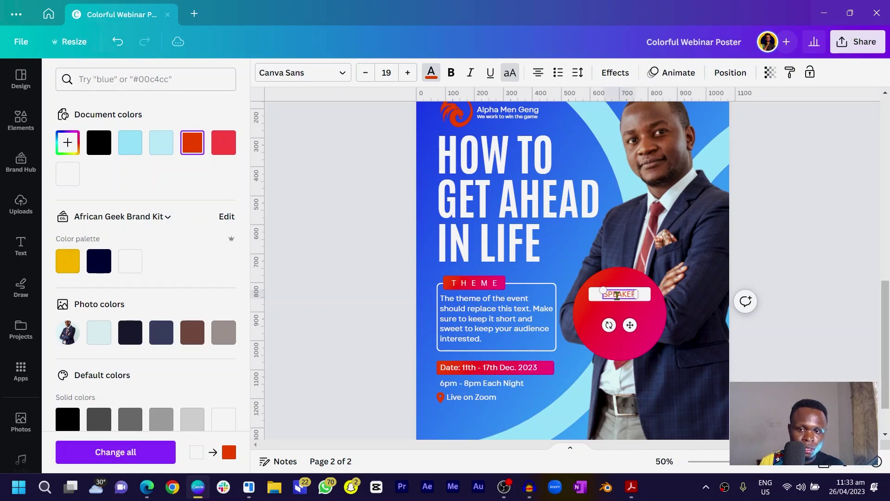
Step: Copy the theme paragraph onto the circle, replace it with the speaker's name, and narrow the box so it wraps
click(495, 312)
drag(495, 312, 635, 326)
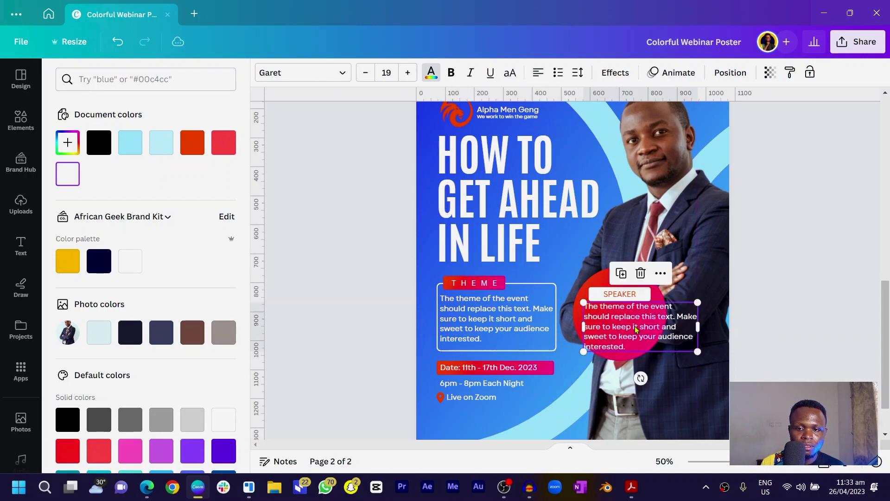
double_click(634, 326)
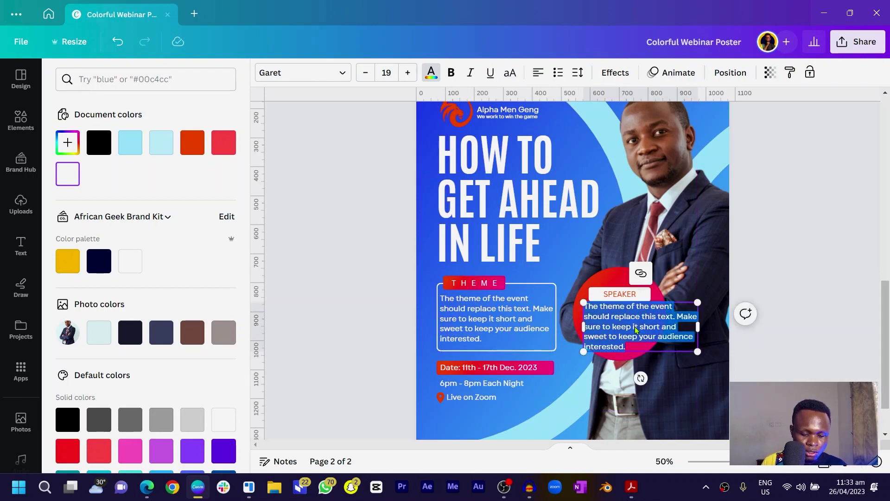
key(BackSpace)
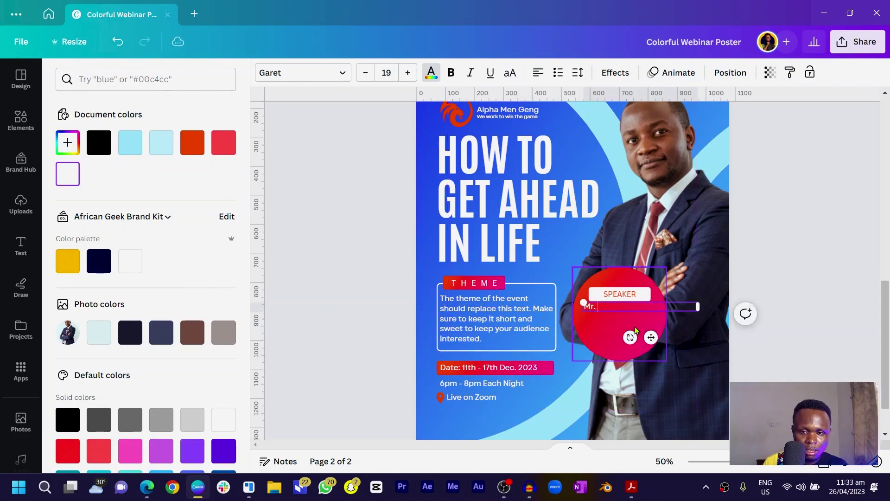
text(Mr. Benja)
key(Caps_Lock)
text(M)
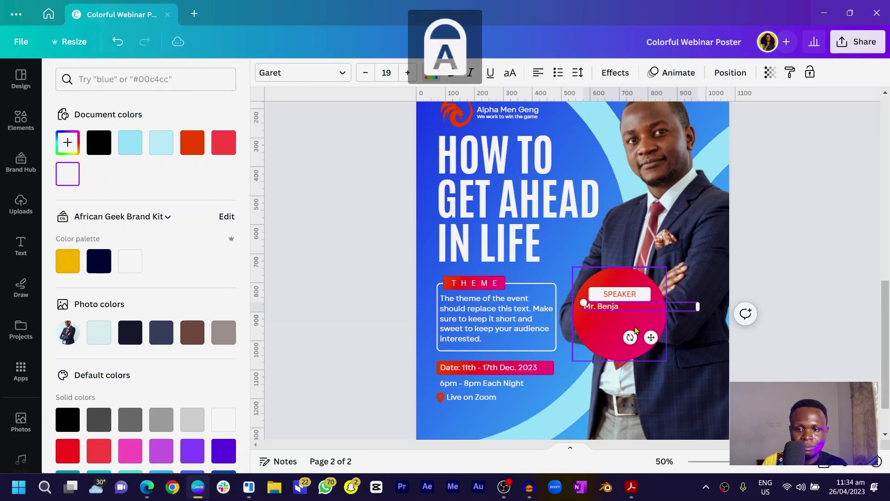
key(Caps_Lock)
text(min Alfreado)
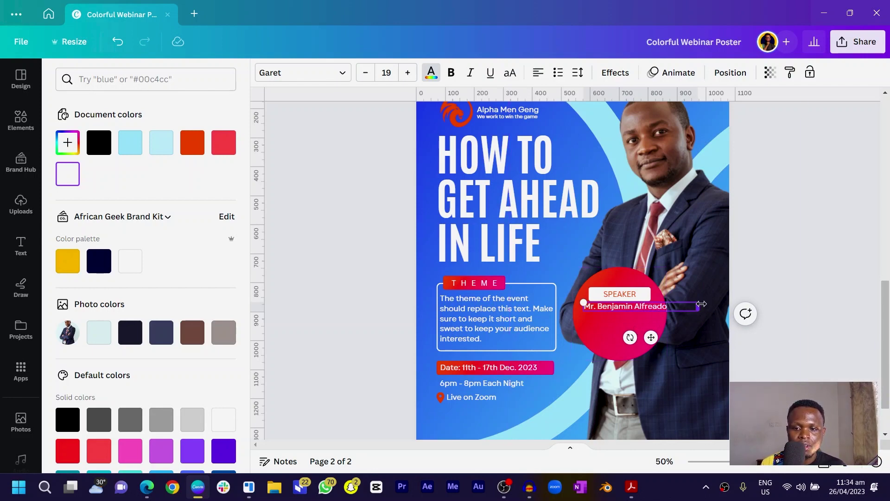
drag(697, 307, 641, 349)
Step: Reduce the name's line spacing to about 1.07, nudge it, and shrink the red circle slightly
click(577, 72)
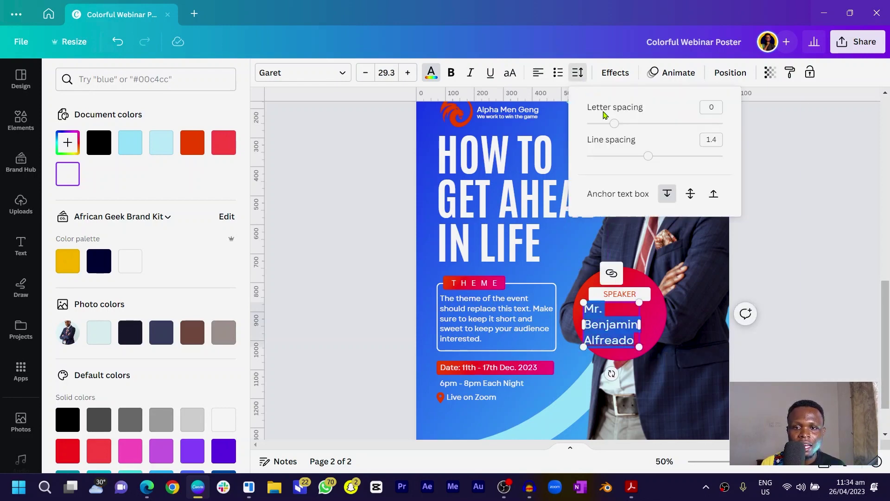
drag(641, 165, 625, 175)
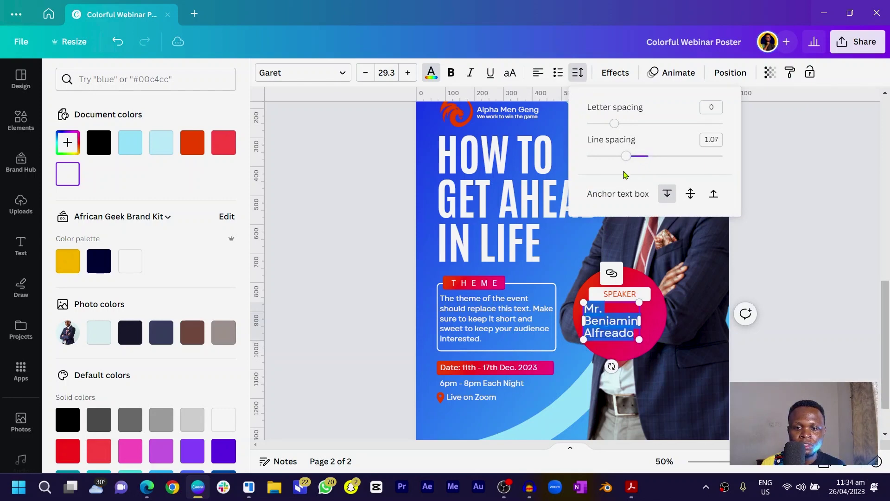
click(312, 312)
drag(616, 318, 624, 322)
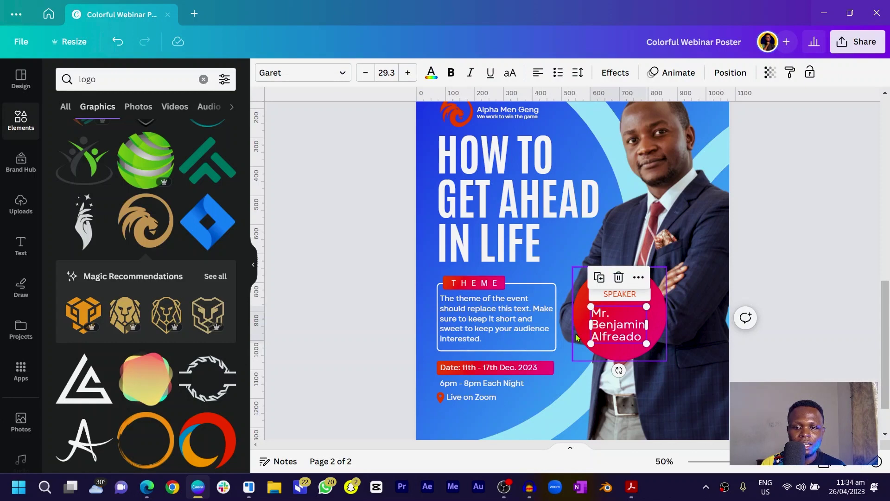
click(578, 338)
drag(574, 361, 576, 358)
Step: Widen the name box, scale the name to 26.8, and reposition it inside the circle
click(610, 334)
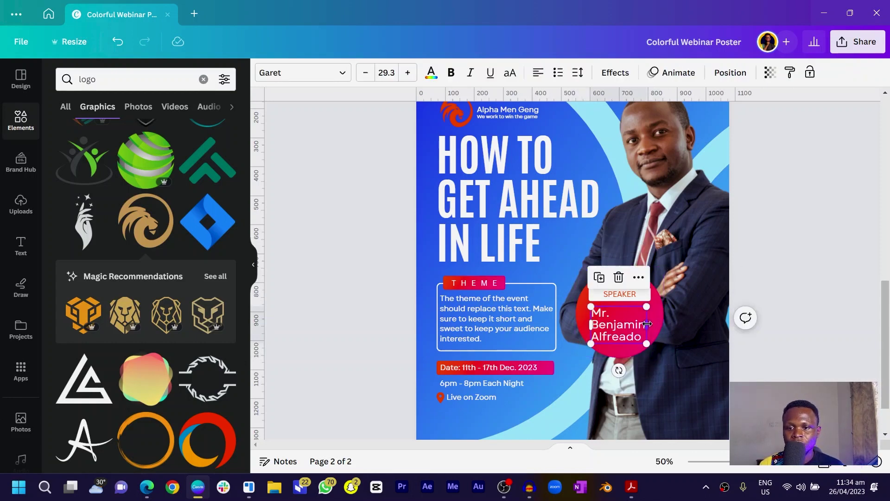
drag(648, 323, 670, 324)
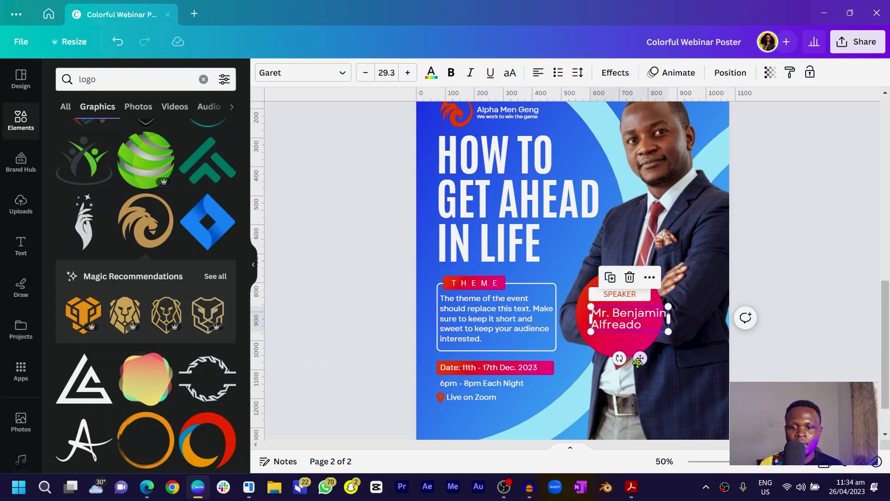
drag(639, 361, 635, 361)
drag(664, 331, 657, 329)
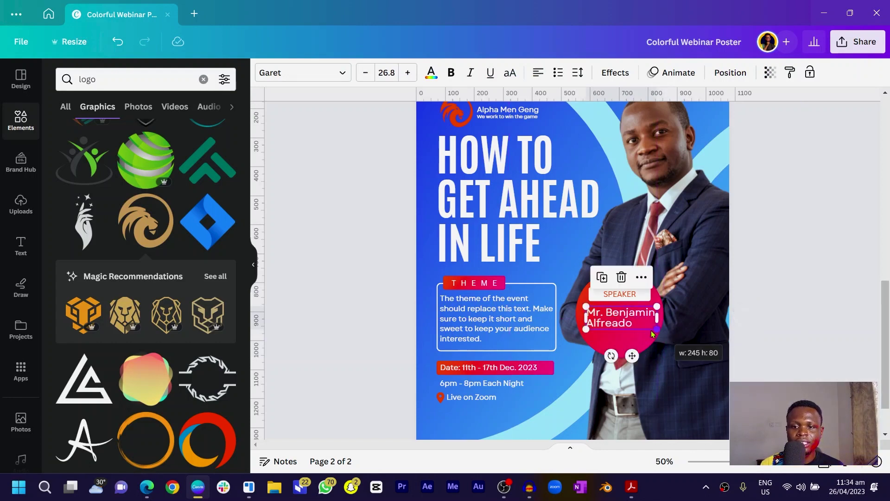
click(634, 346)
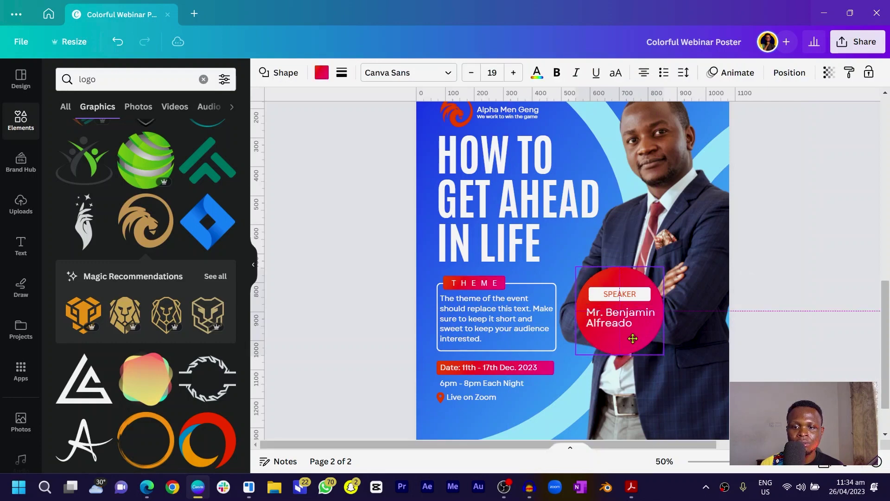
click(623, 321)
drag(622, 321, 621, 318)
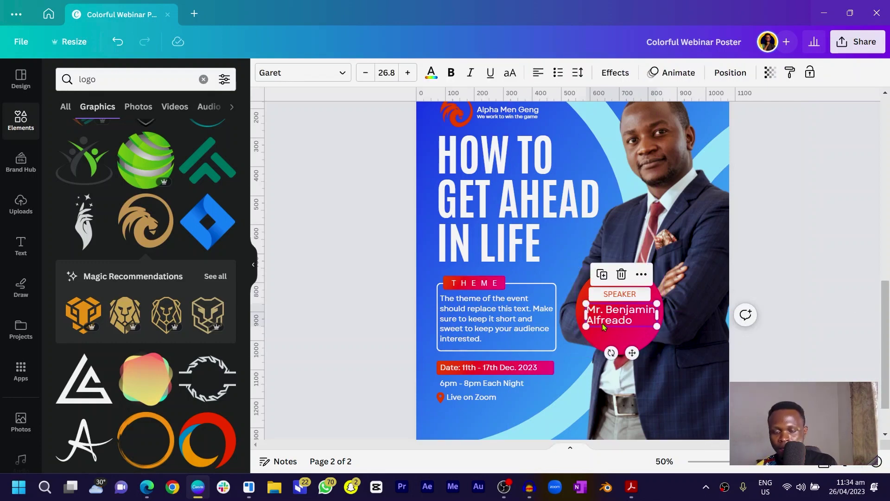
click(411, 312)
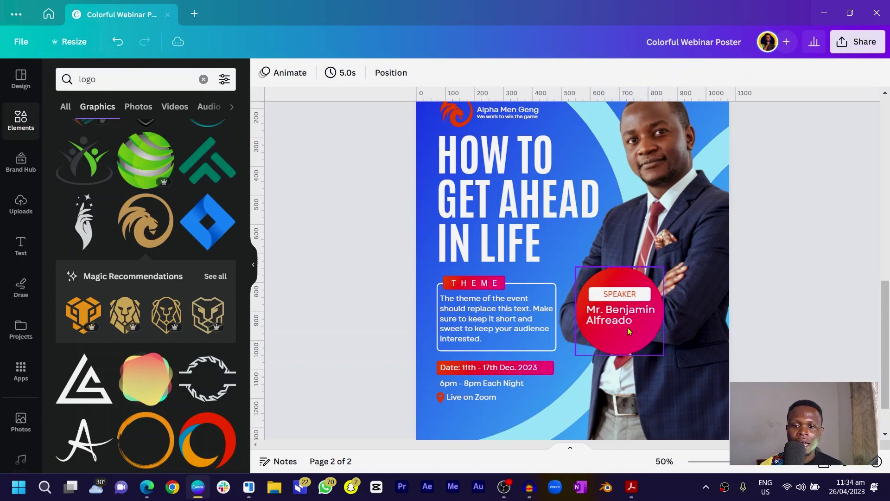
Step: Move the SPEAKER label and name down, then group them with the red circle
scroll(623, 312, up, 5)
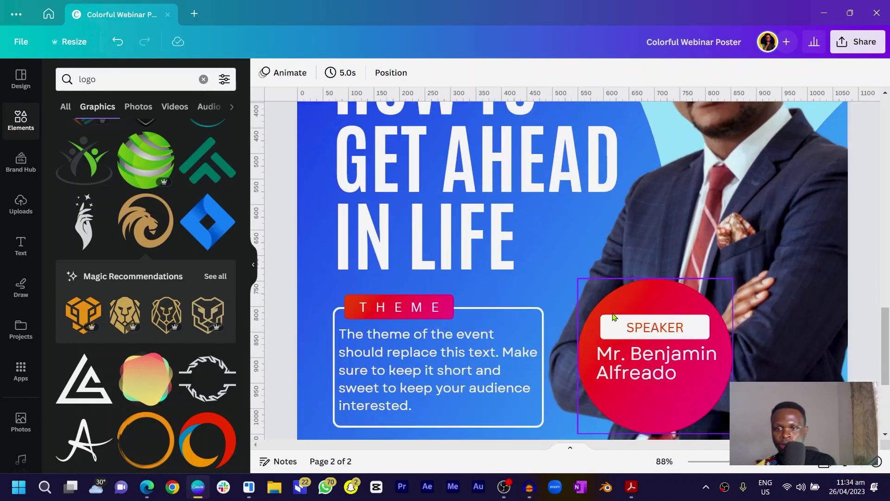
scroll(623, 311, down, 3)
click(622, 153)
drag(647, 158, 632, 218)
key(ctrl+g)
scroll(722, 310, down, 5)
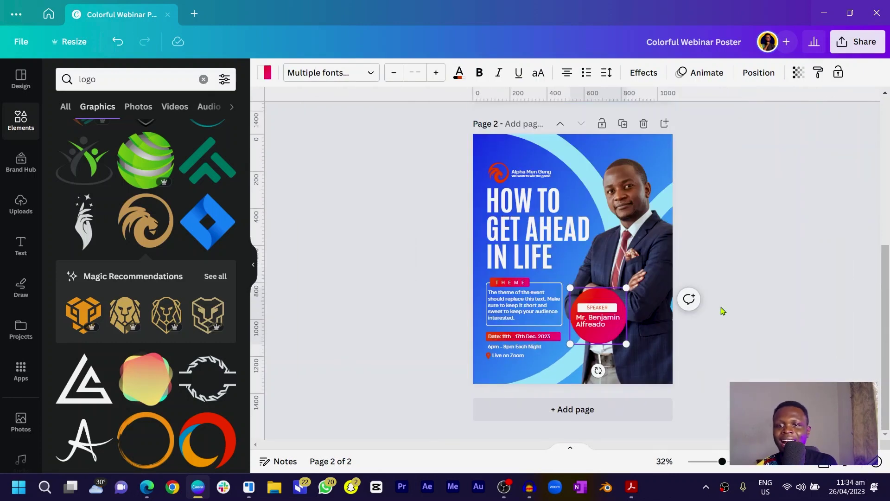
scroll(720, 297, up, 3)
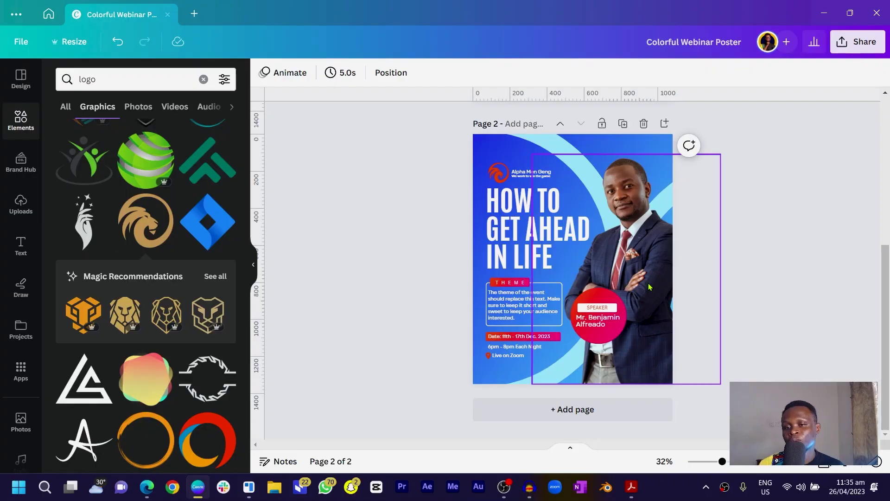
Step: Set the speaker photo's Temperature adjustment to -45
click(581, 190)
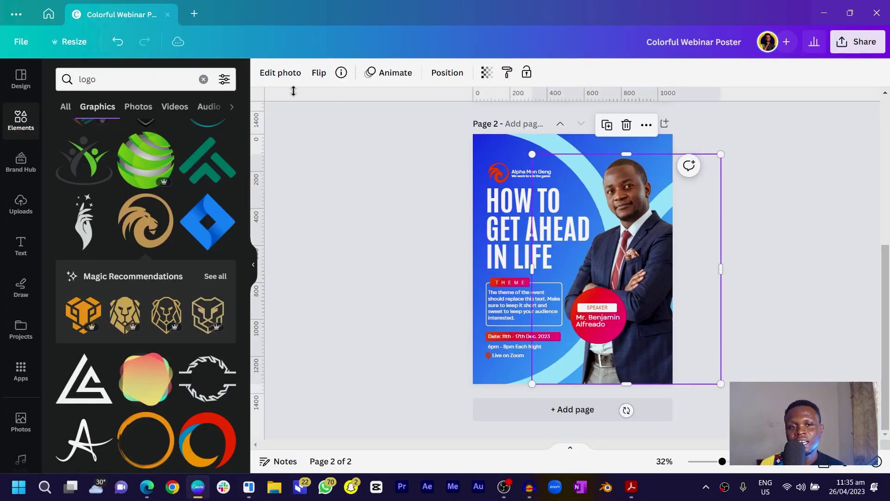
click(291, 74)
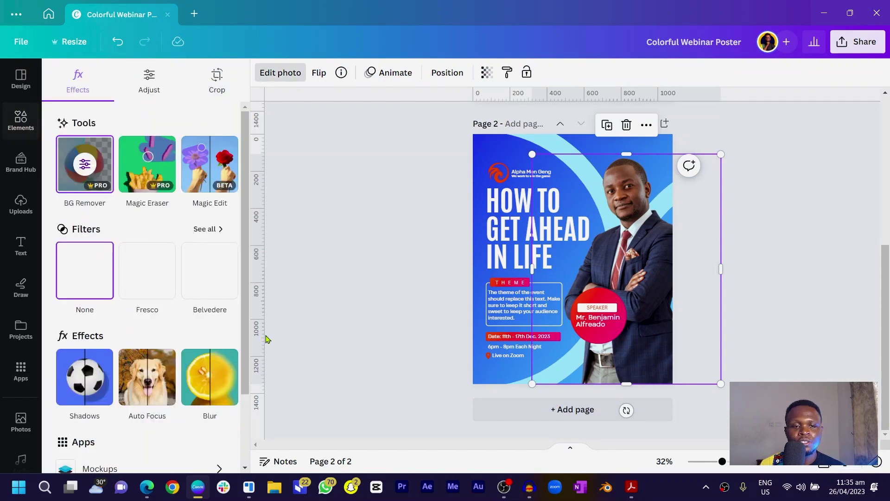
click(150, 83)
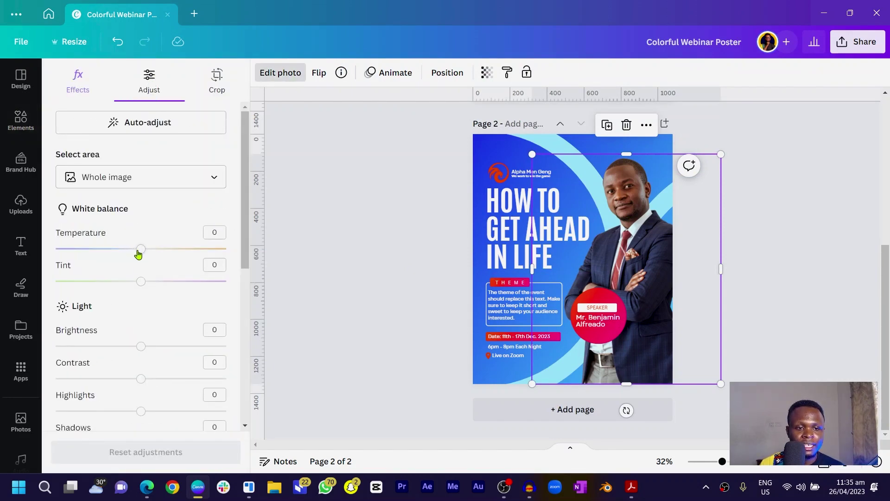
drag(143, 253, 116, 259)
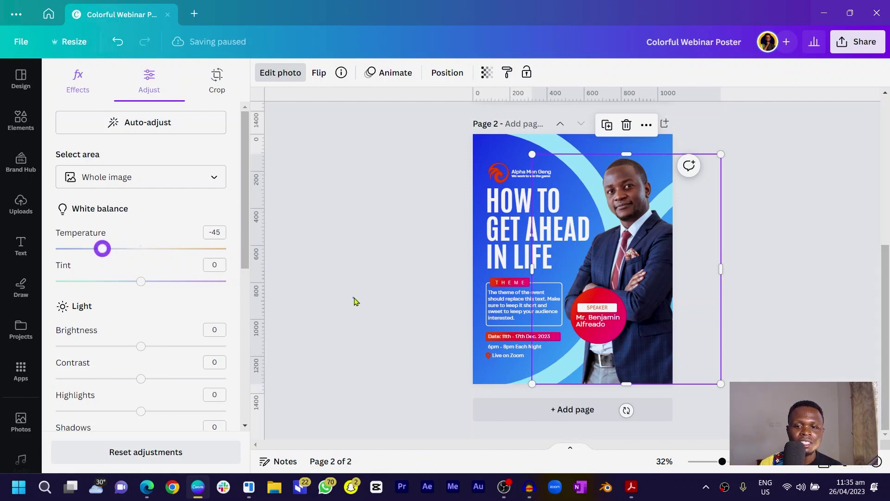
key(Escape)
key(Escape)
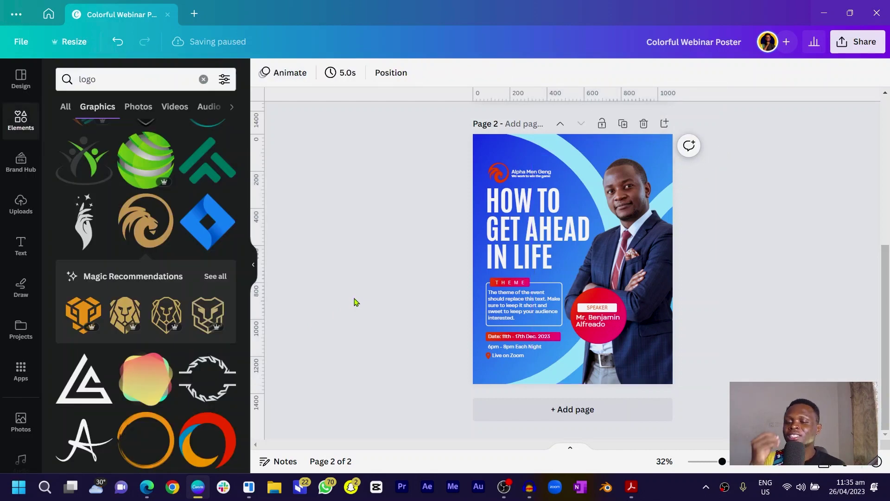